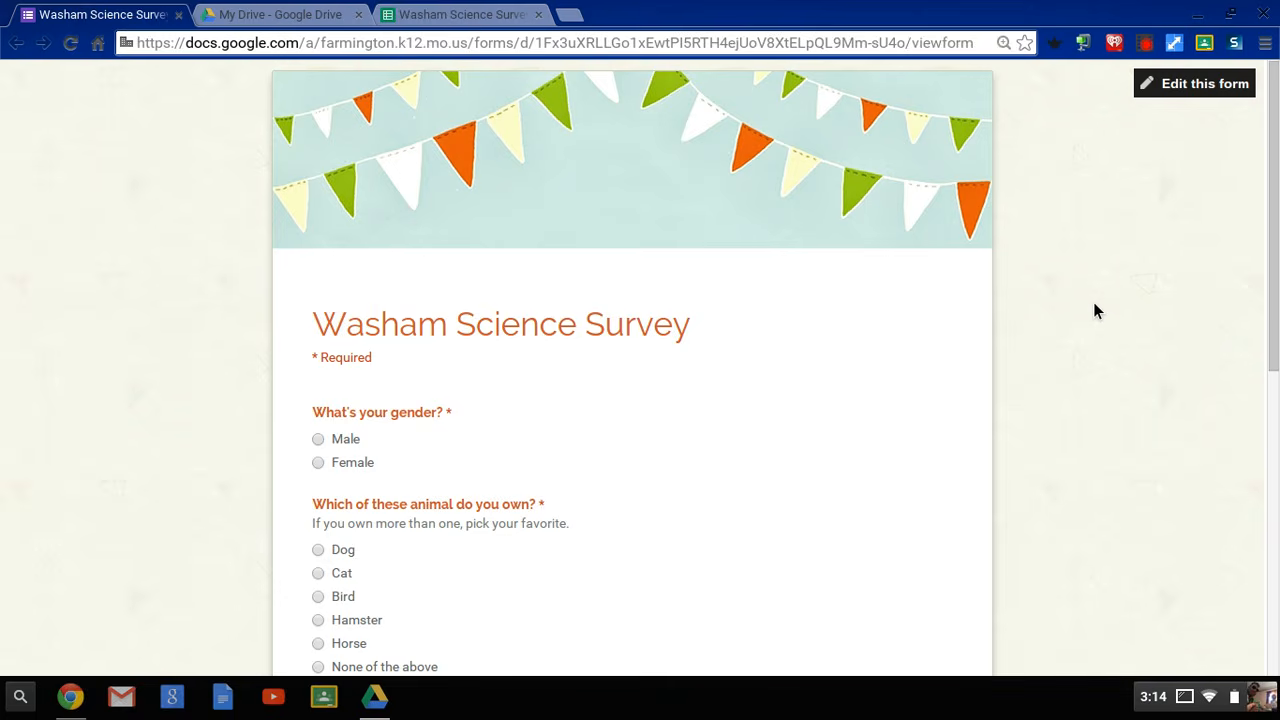
# Step: Review the questions on the Washam Science Survey form and scan its collected responses spreadsheet
pyautogui.scroll(-1, 827, 403)
pyautogui.scroll(-5, 827, 403)
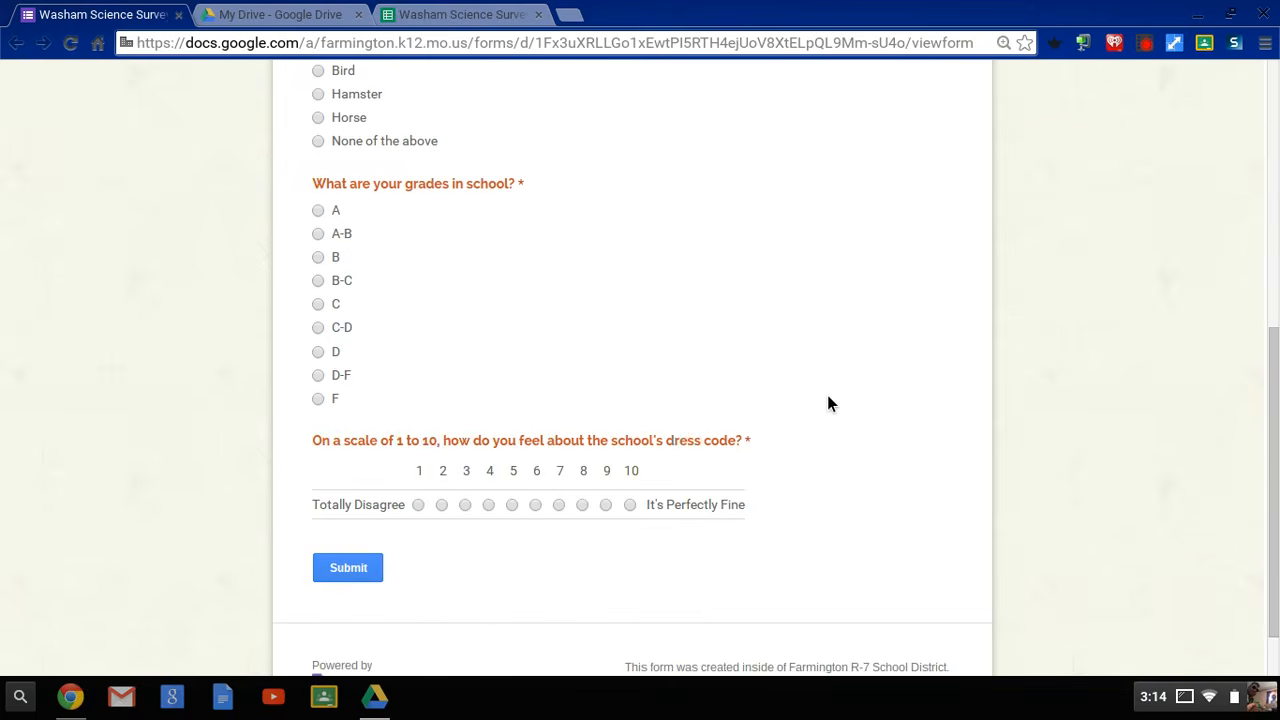
pyautogui.scroll(5, 827, 403)
pyautogui.scroll(2, 827, 403)
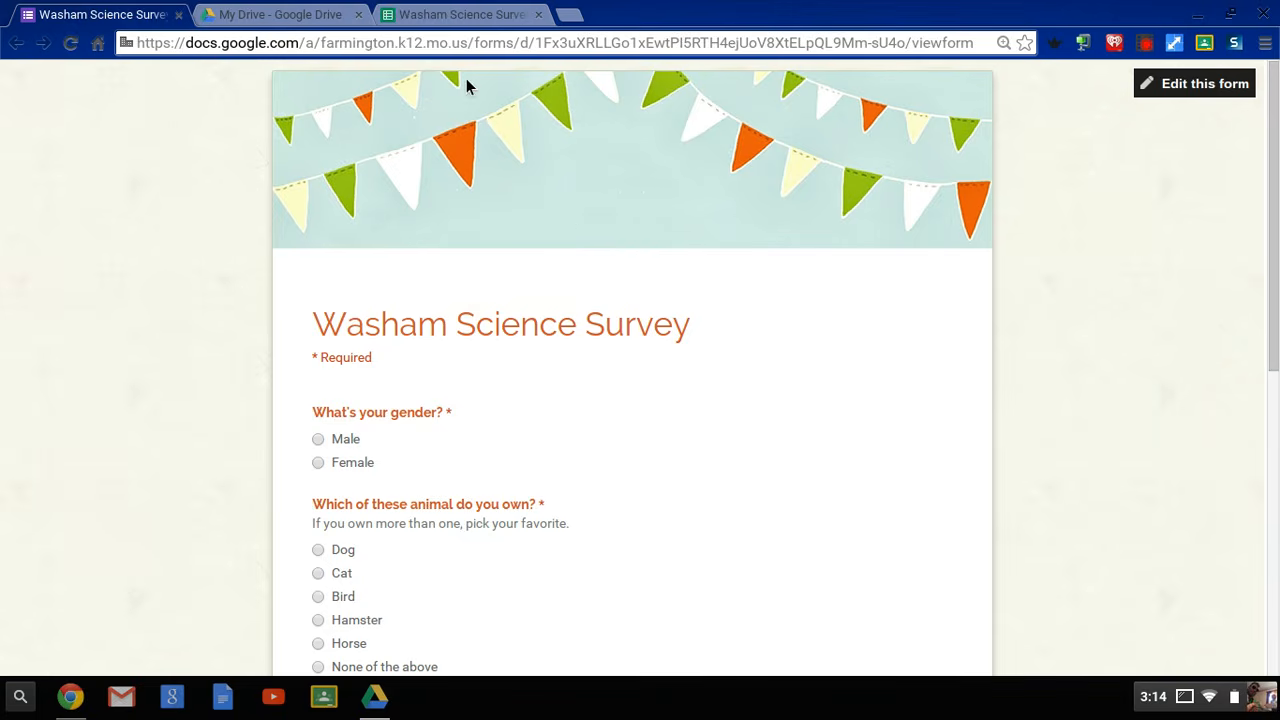
pyautogui.click(447, 16)
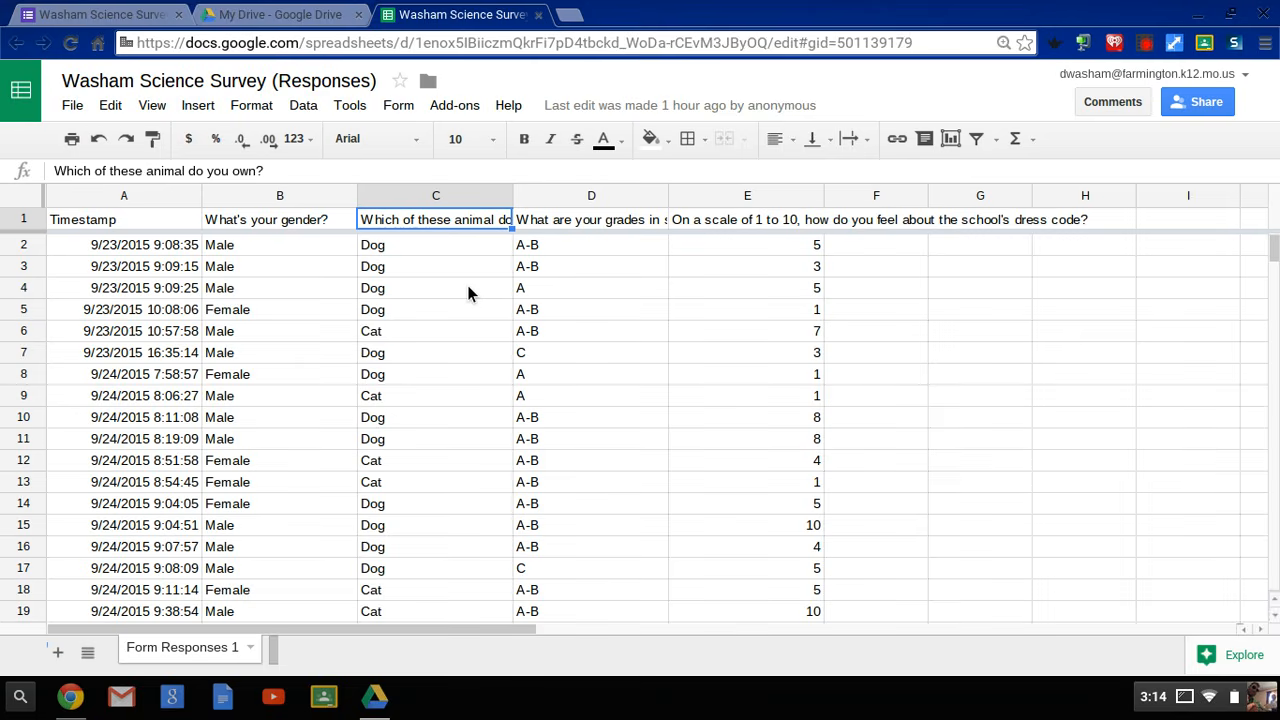
pyautogui.scroll(-5, 351, 310)
pyautogui.scroll(5, 351, 313)
# Step: Check the Shared with me and My Drive file lists in Google Drive, returning to the survey responses
pyautogui.click(291, 24)
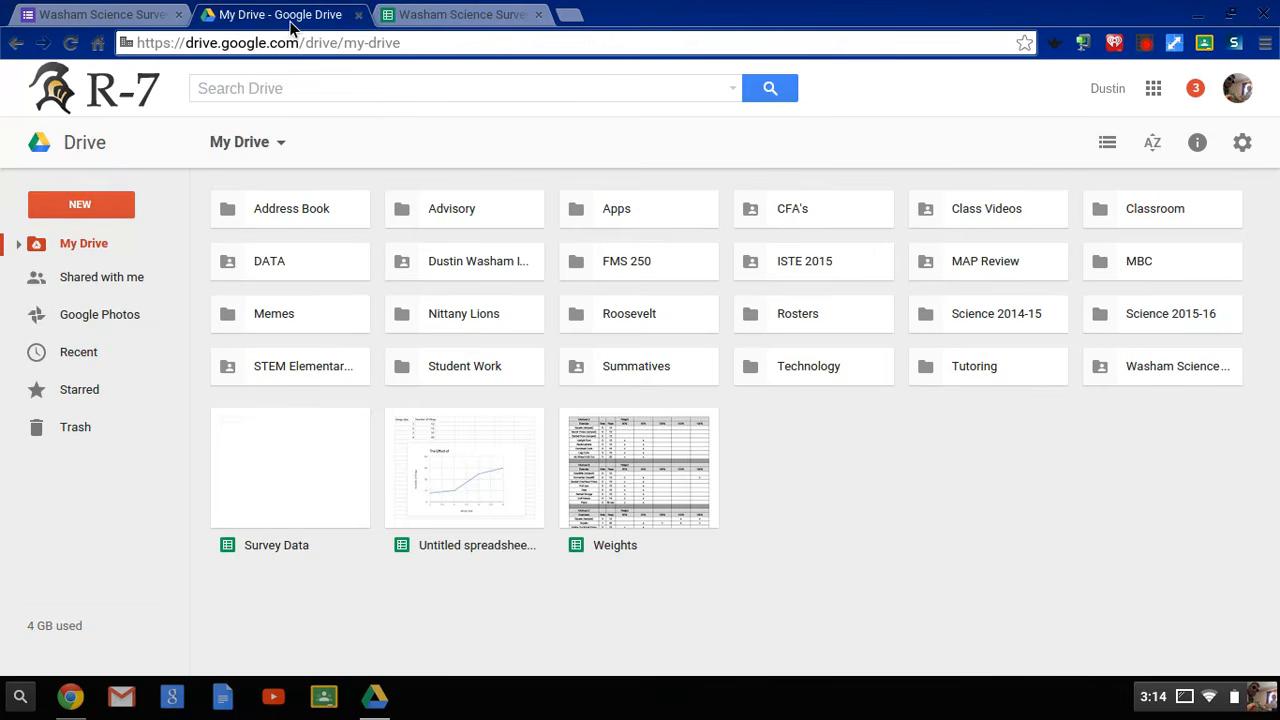
pyautogui.click(118, 284)
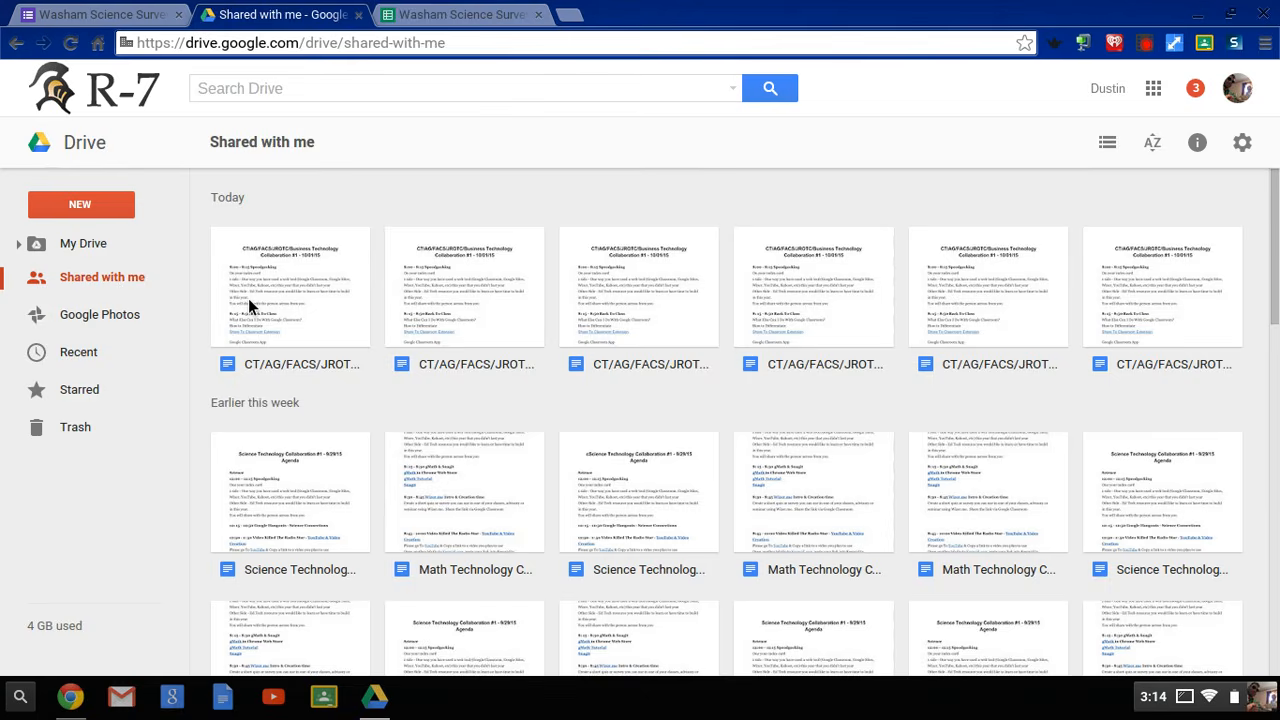
pyautogui.click(465, 15)
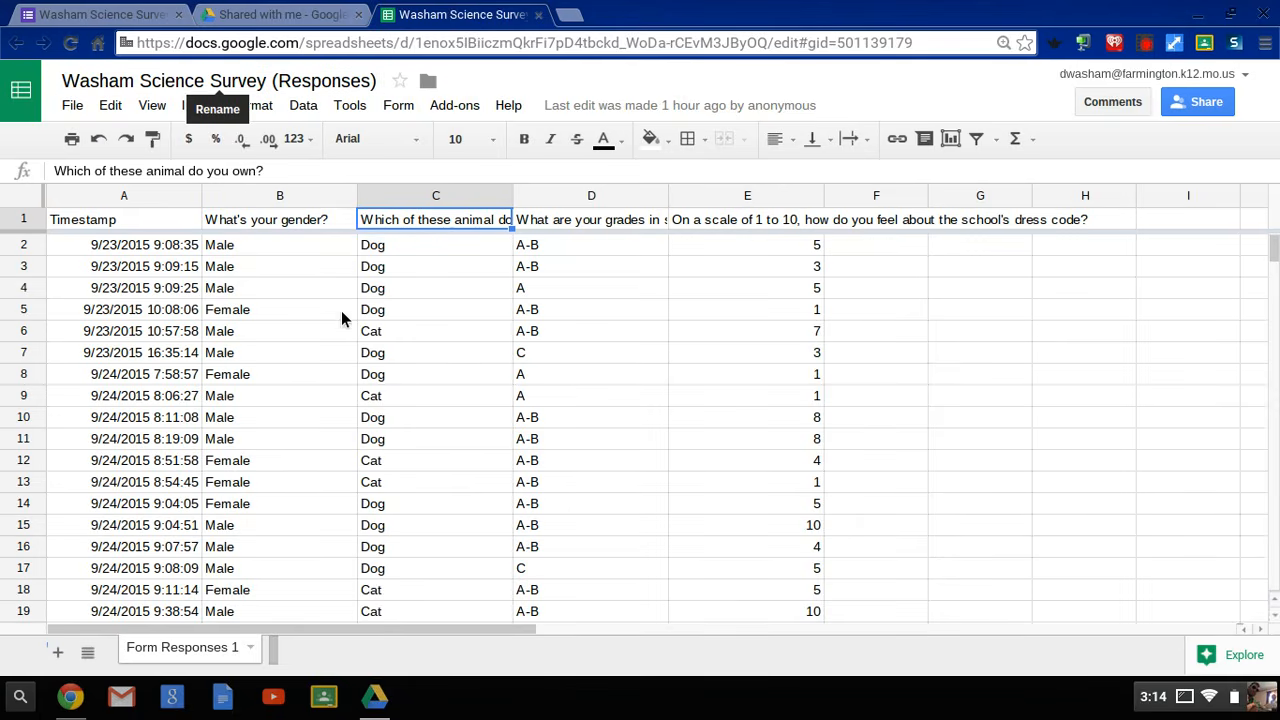
pyautogui.click(298, 15)
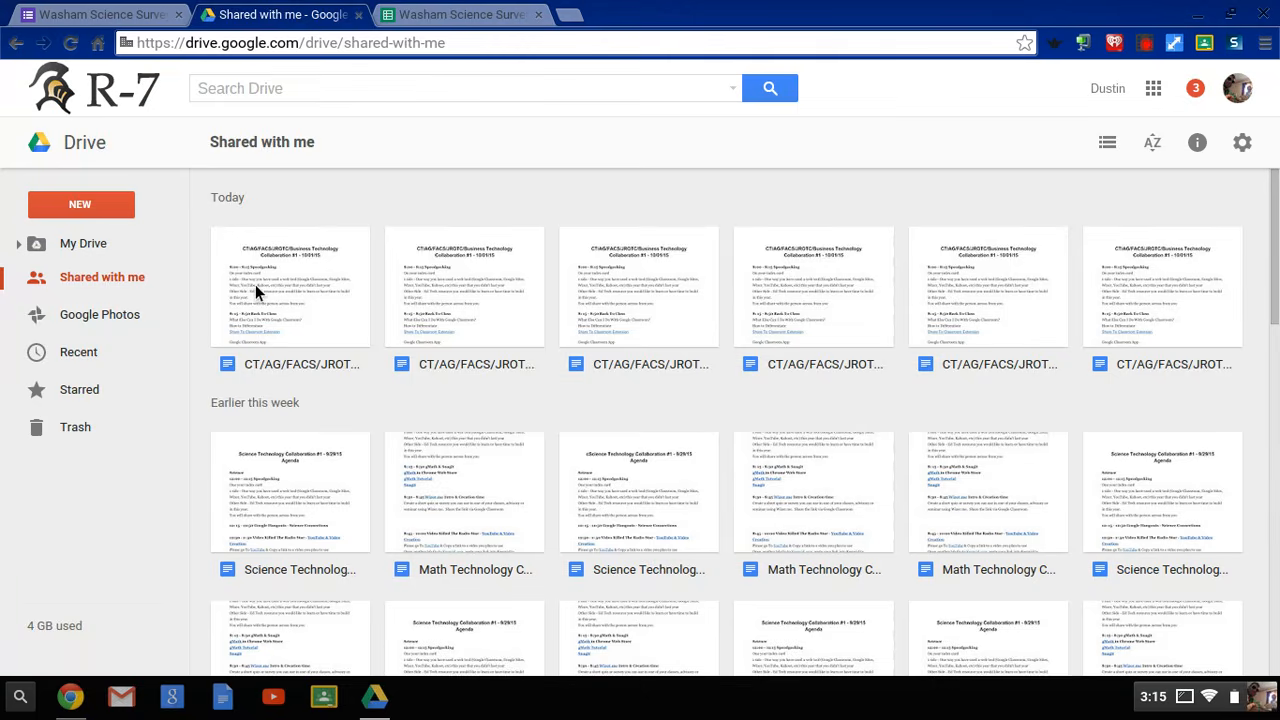
pyautogui.click(83, 244)
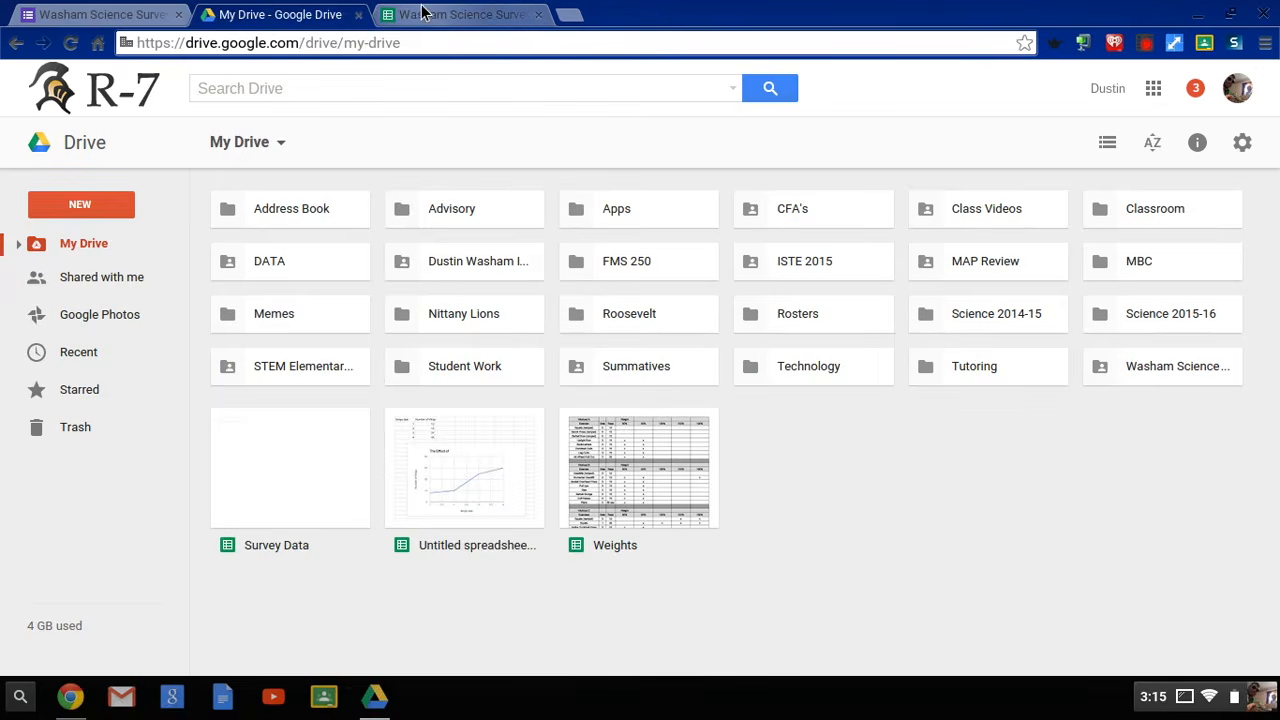
pyautogui.click(440, 14)
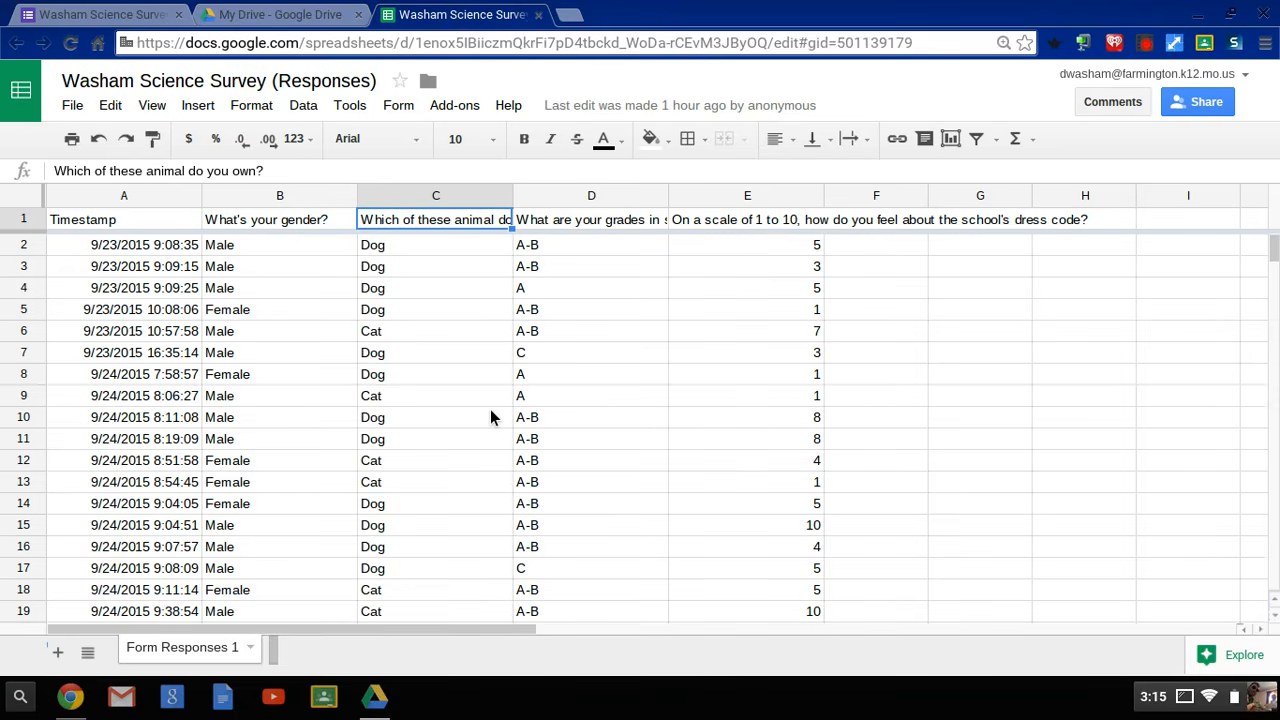
# Step: Open the blank Survey Data spreadsheet from My Drive alongside the survey responses
pyautogui.click(283, 15)
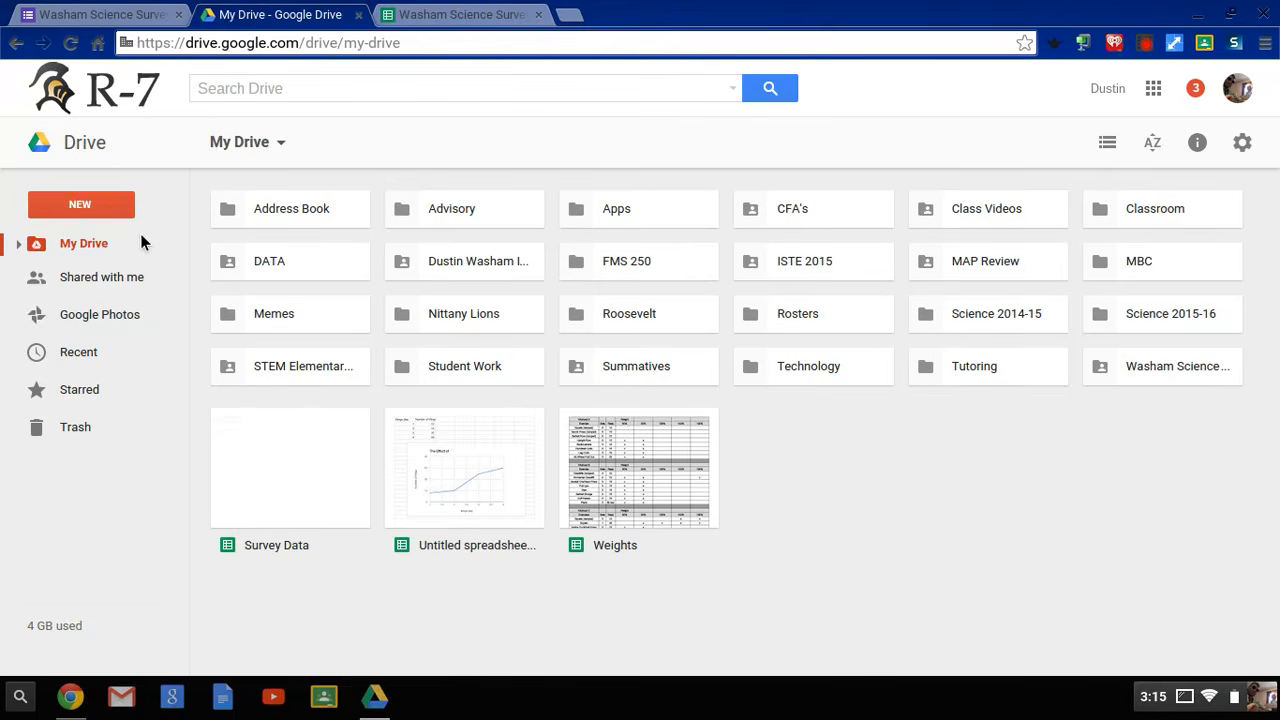
pyautogui.click(93, 207)
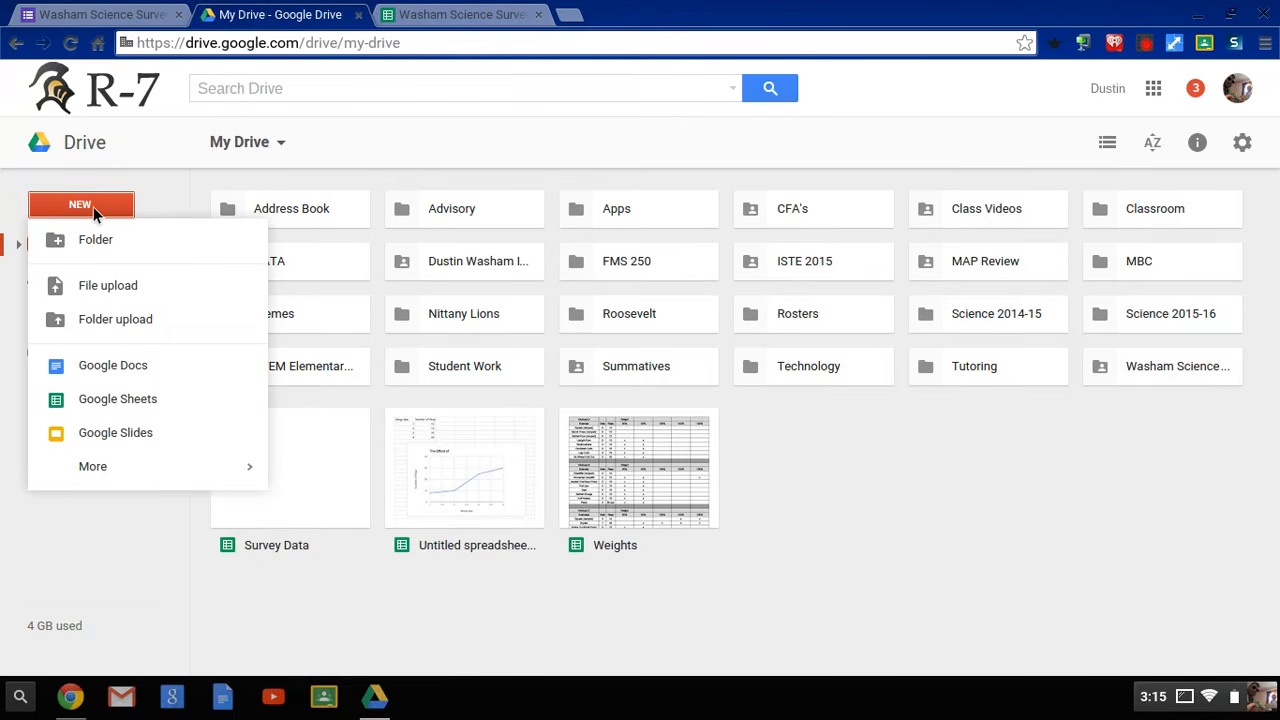
pyautogui.click(135, 400)
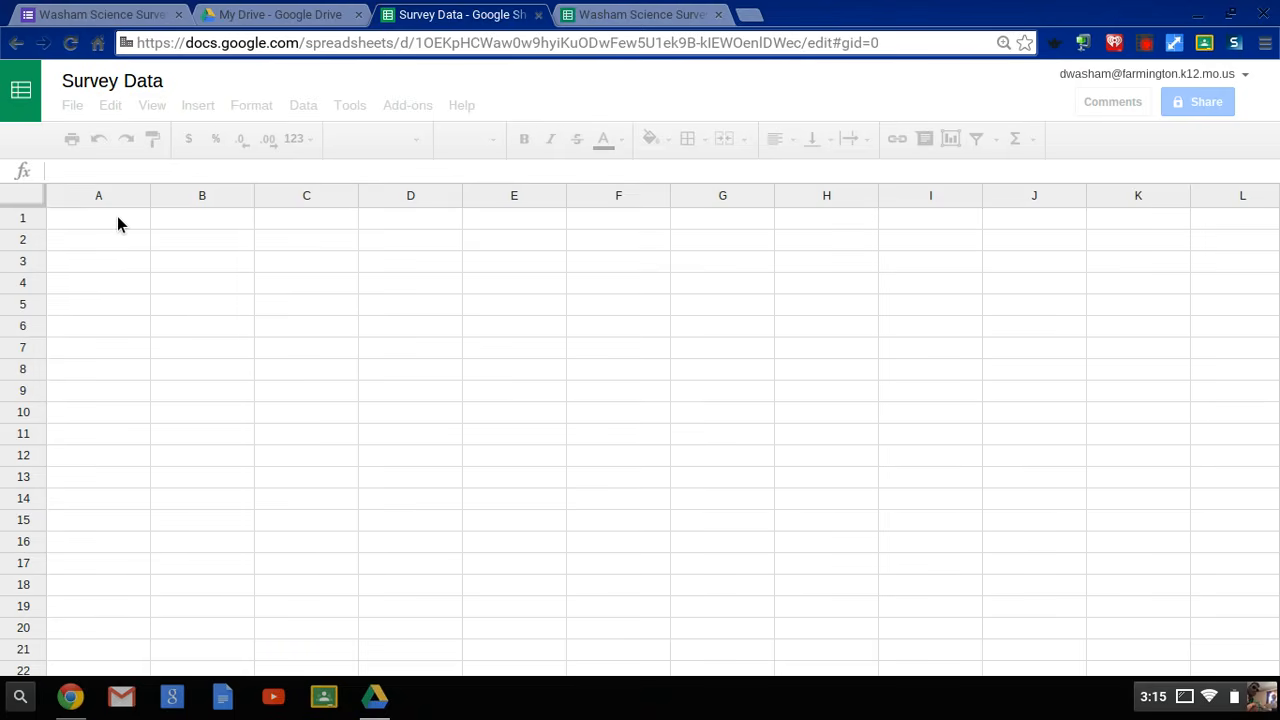
pyautogui.click(640, 15)
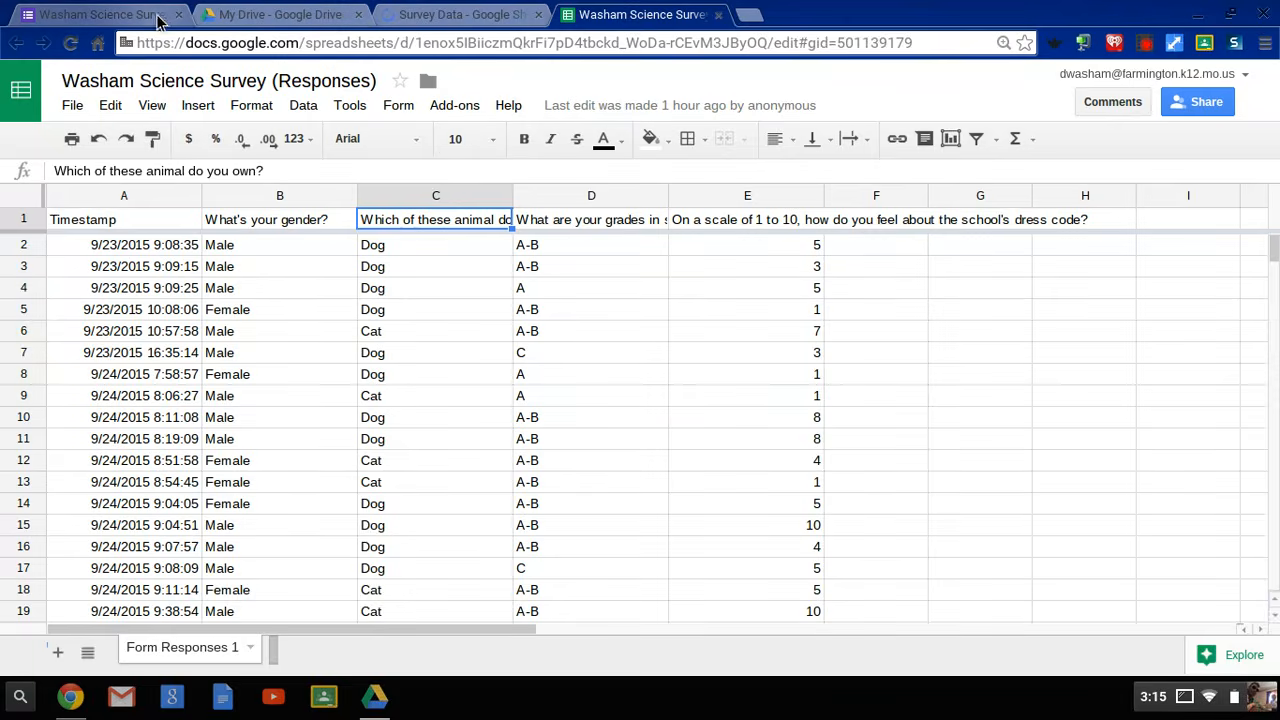
pyautogui.click(430, 15)
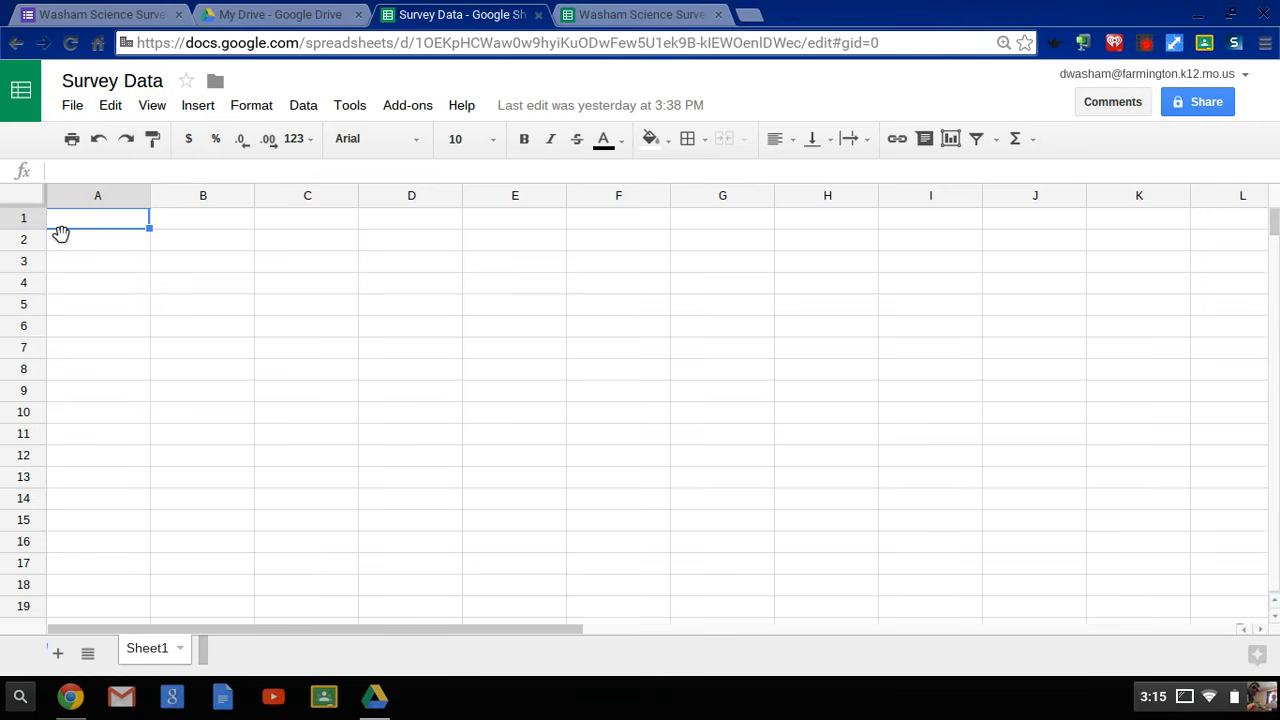
# Step: Enter the heading Gender in A1 with the row labels Male in A2 and Female in A3
pyautogui.write('Gender')
pyautogui.press('Return')
pyautogui.write('Male')
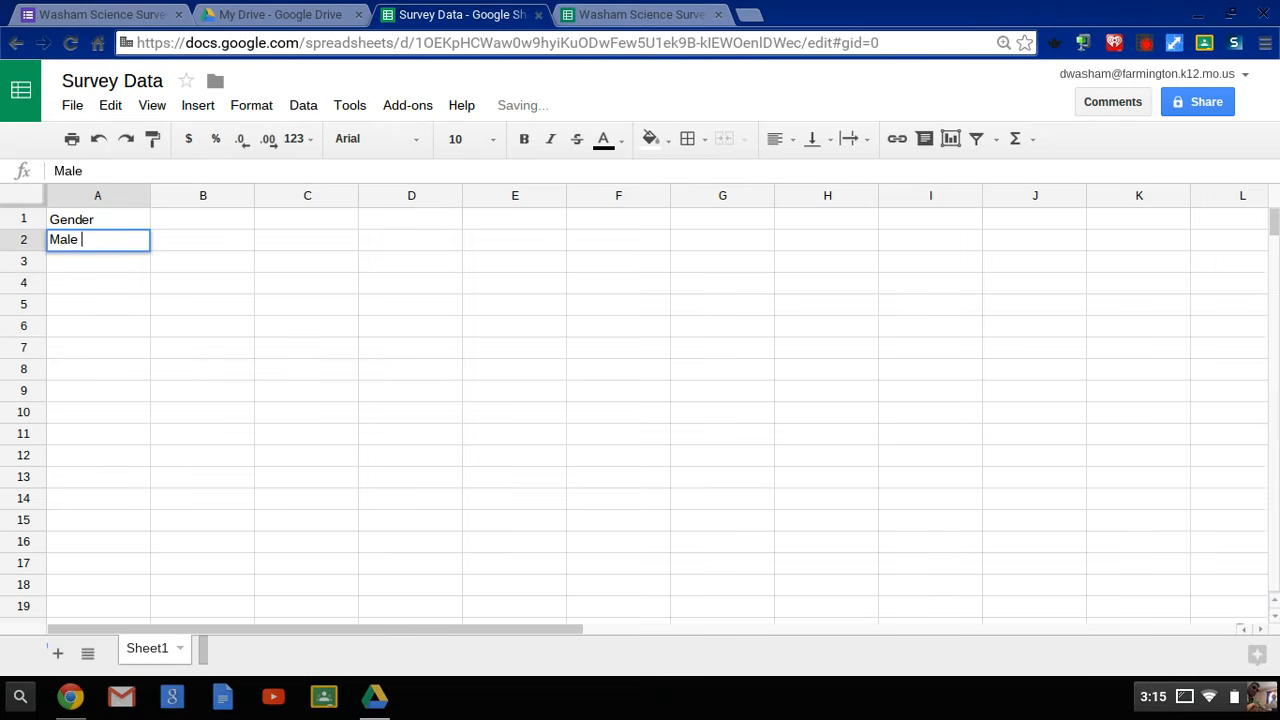
pyautogui.press('Return')
pyautogui.write('Female')
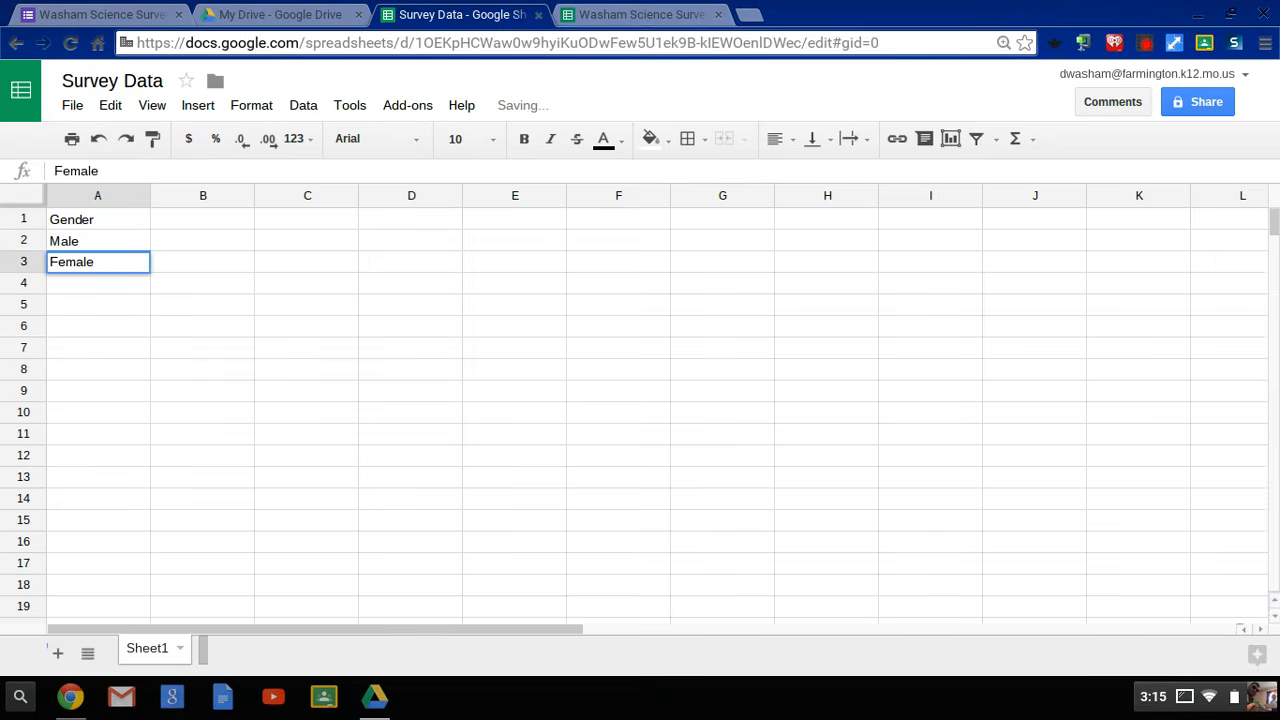
pyautogui.press('Return')
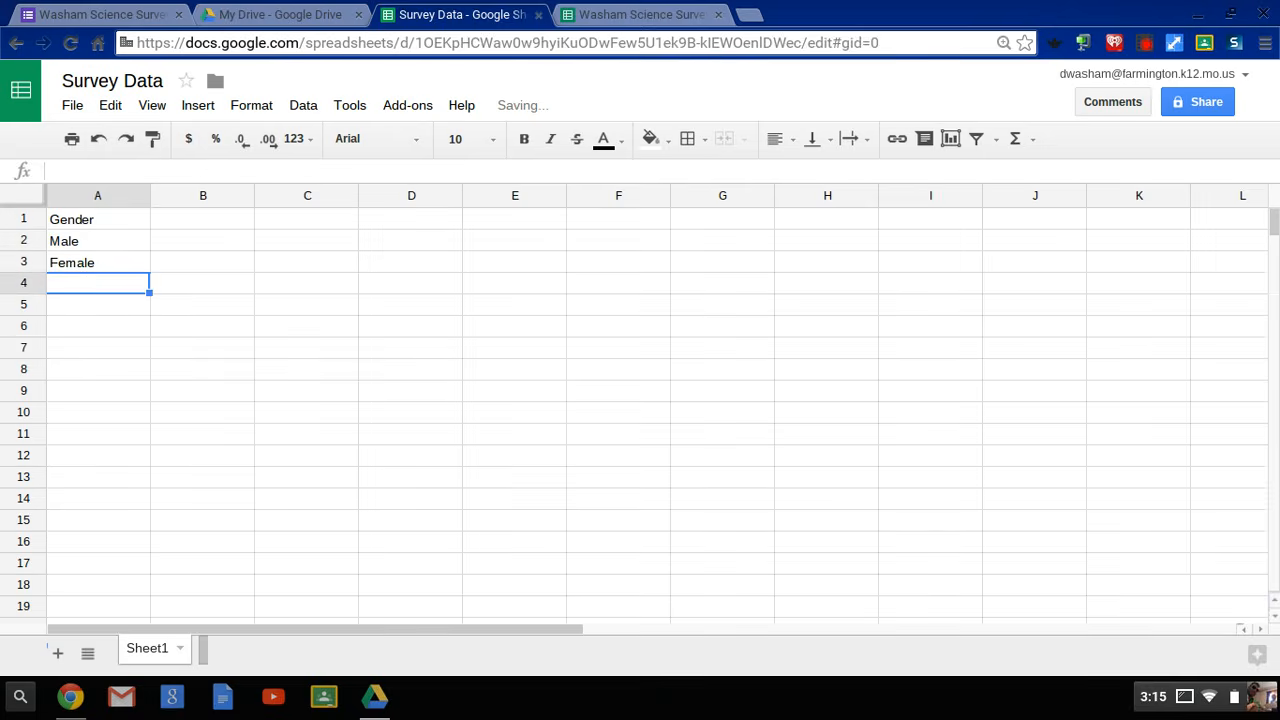
pyautogui.click(98, 219)
pyautogui.press('Down')
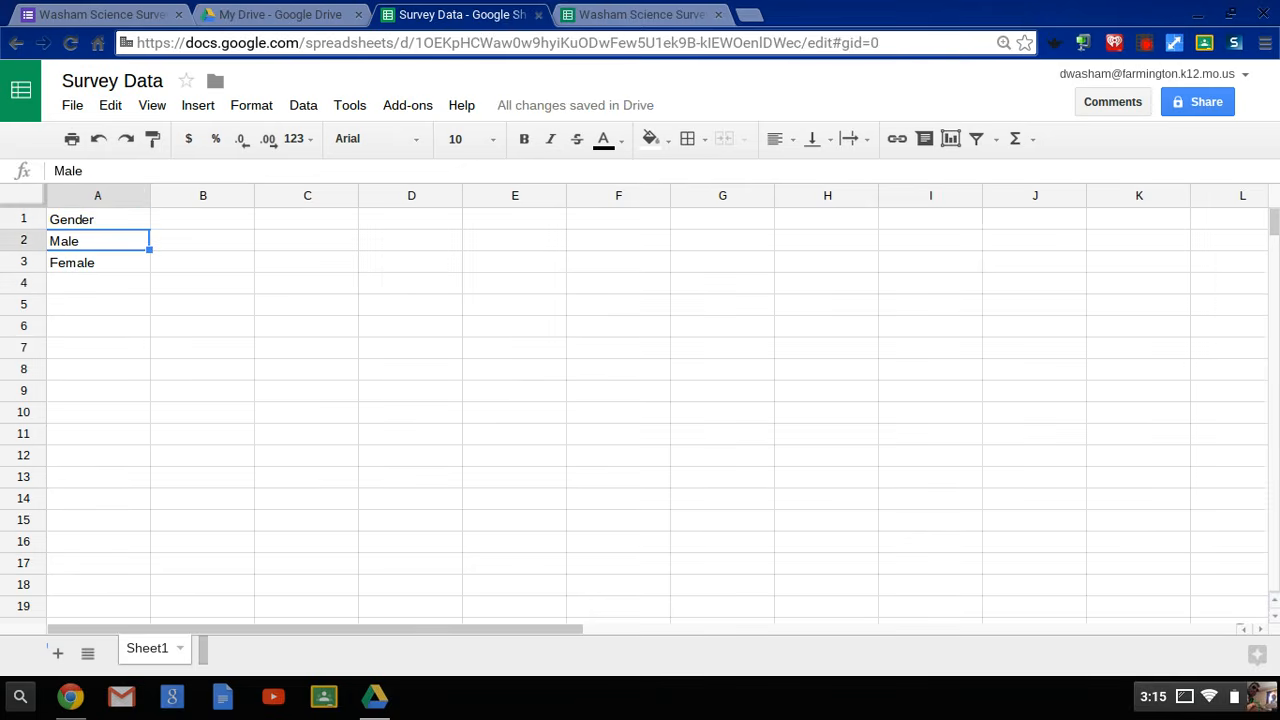
pyautogui.press('Up')
pyautogui.press('Down')
pyautogui.press('Down')
pyautogui.press('Down')
pyautogui.press('Down')
pyautogui.press('Down')
pyautogui.press('Down')
pyautogui.press('Down')
pyautogui.press('Down')
pyautogui.press('Up')
pyautogui.press('Up')
pyautogui.press('Up')
pyautogui.press('Up')
pyautogui.press('Up')
pyautogui.press('Up')
pyautogui.press('Up')
pyautogui.press('Up')
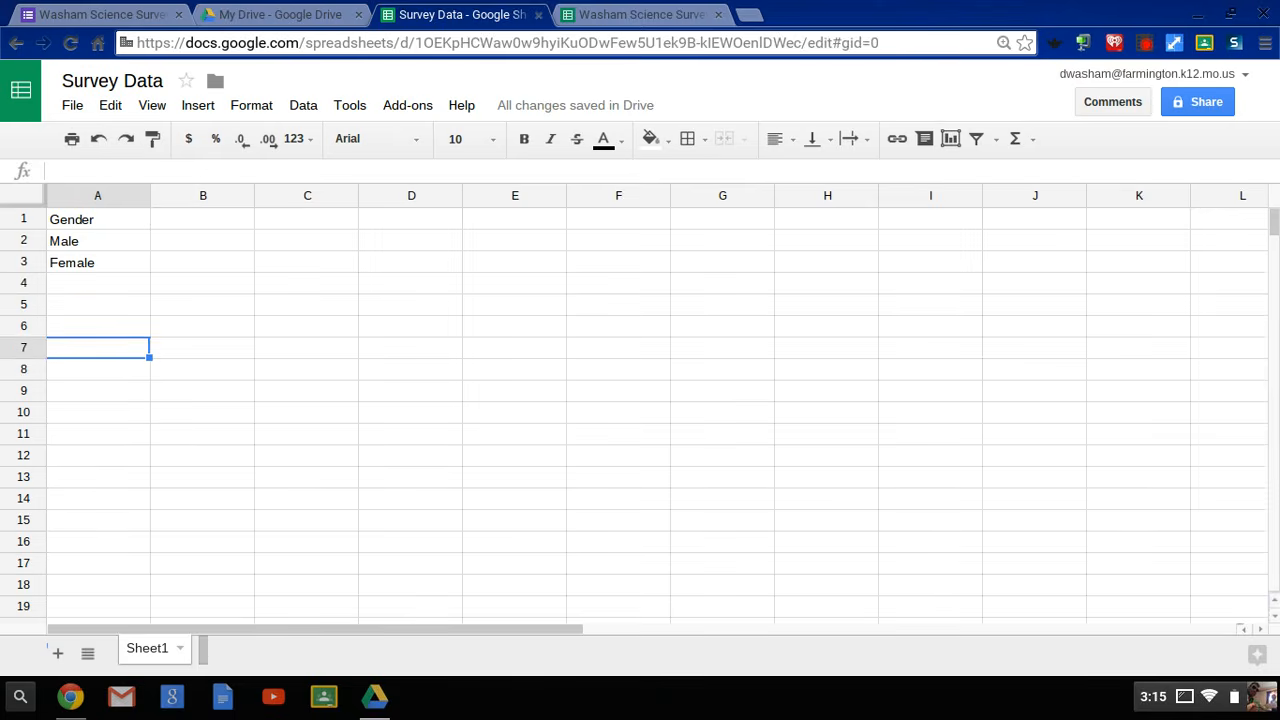
# Step: Check the animal answers in the survey responses and enter the headings Dog, Cat and Horse in B1 to D1 of Survey Data
pyautogui.press('Right')
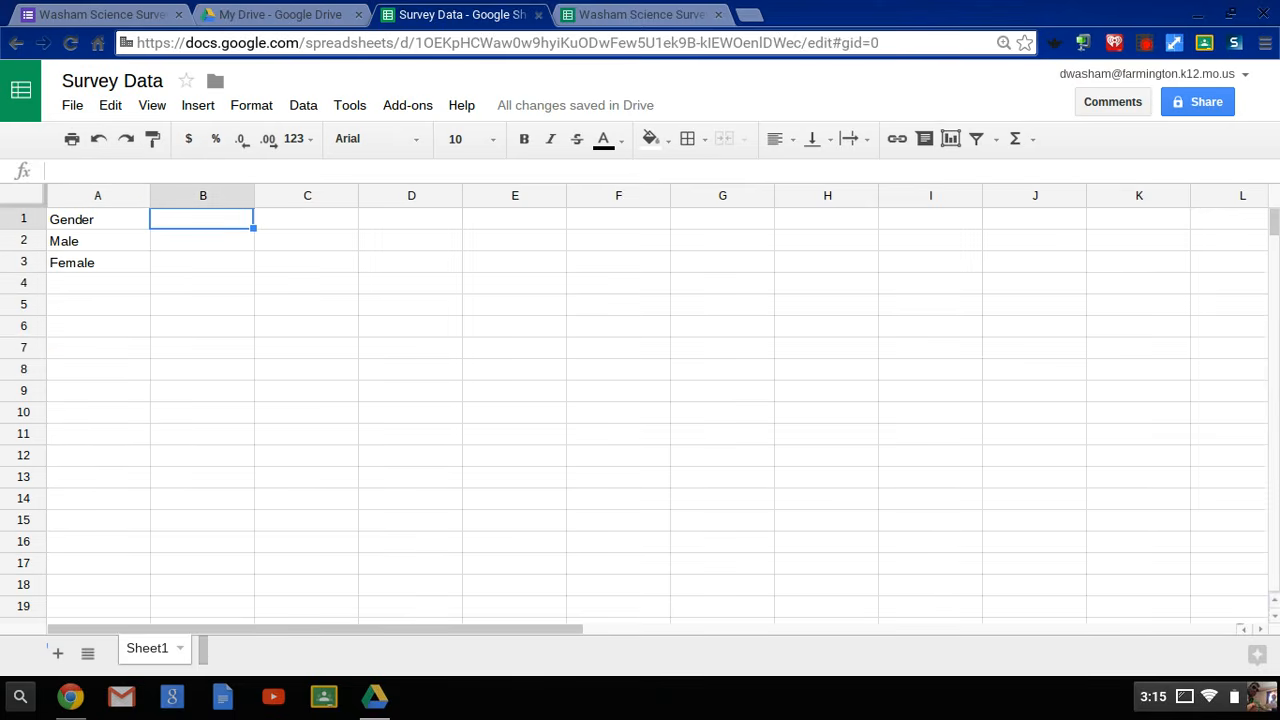
pyautogui.click(636, 15)
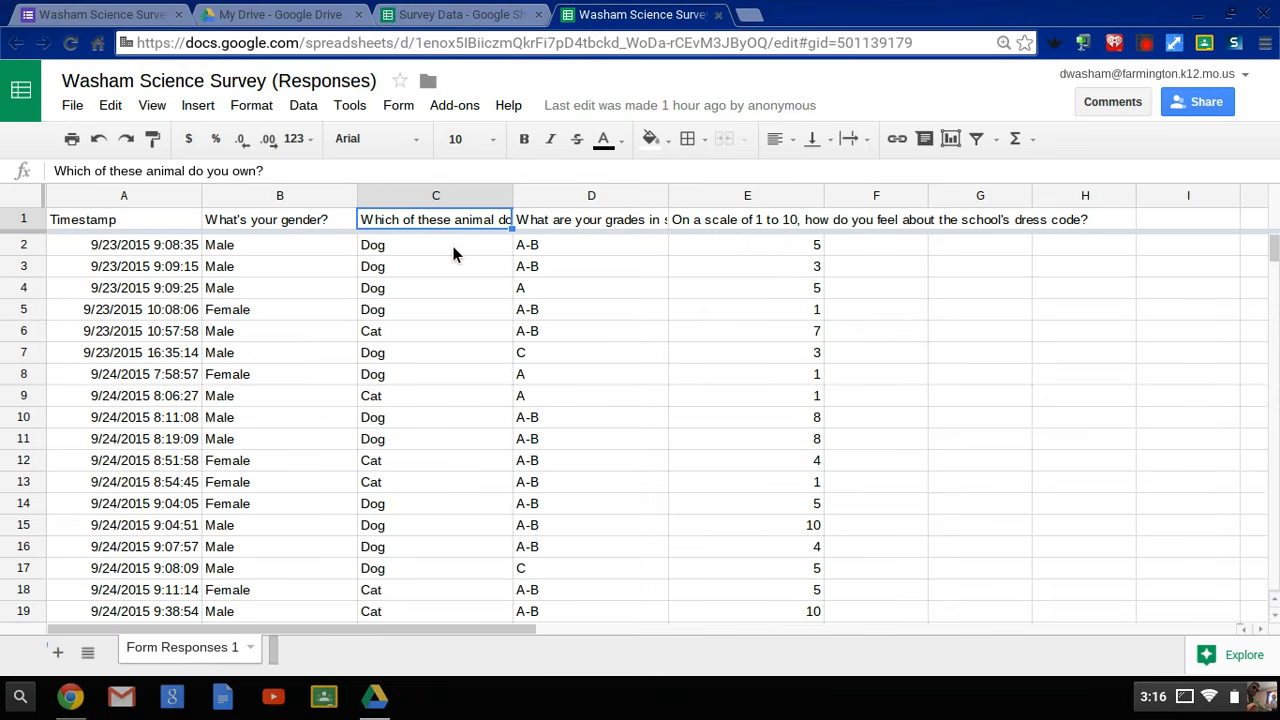
pyautogui.scroll(-5, 453, 254)
pyautogui.scroll(2, 453, 254)
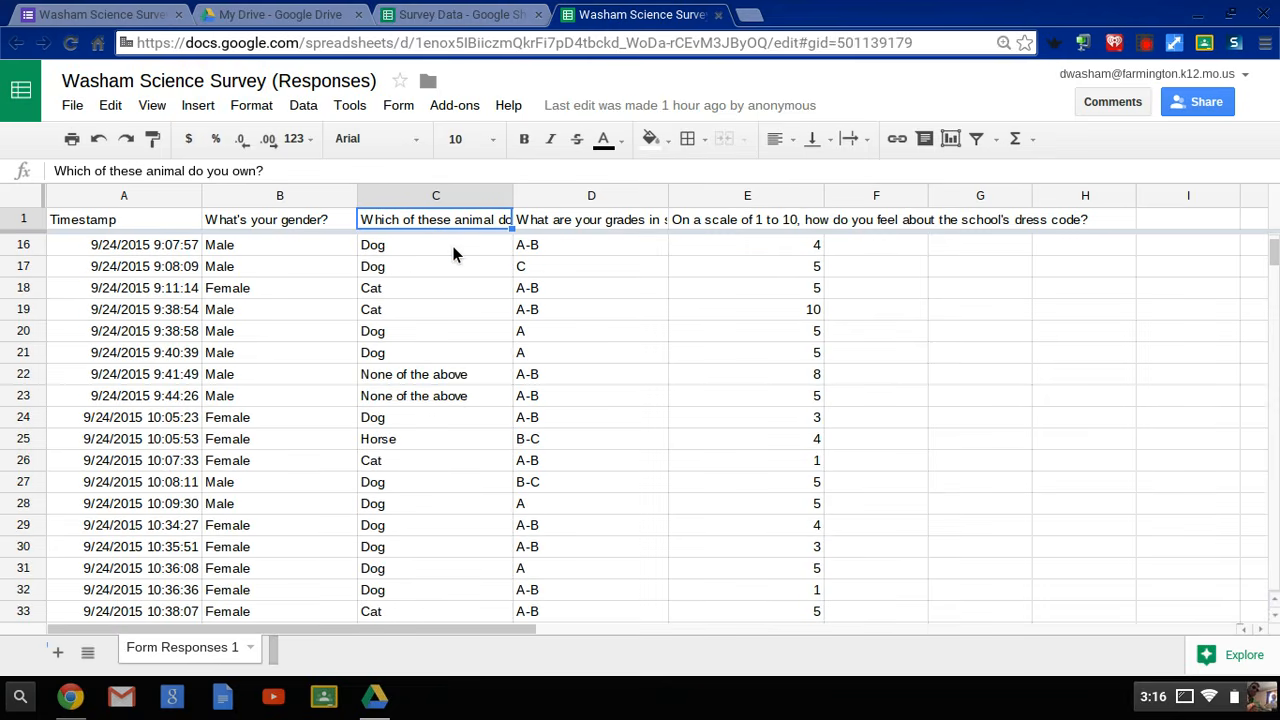
pyautogui.scroll(3, 453, 254)
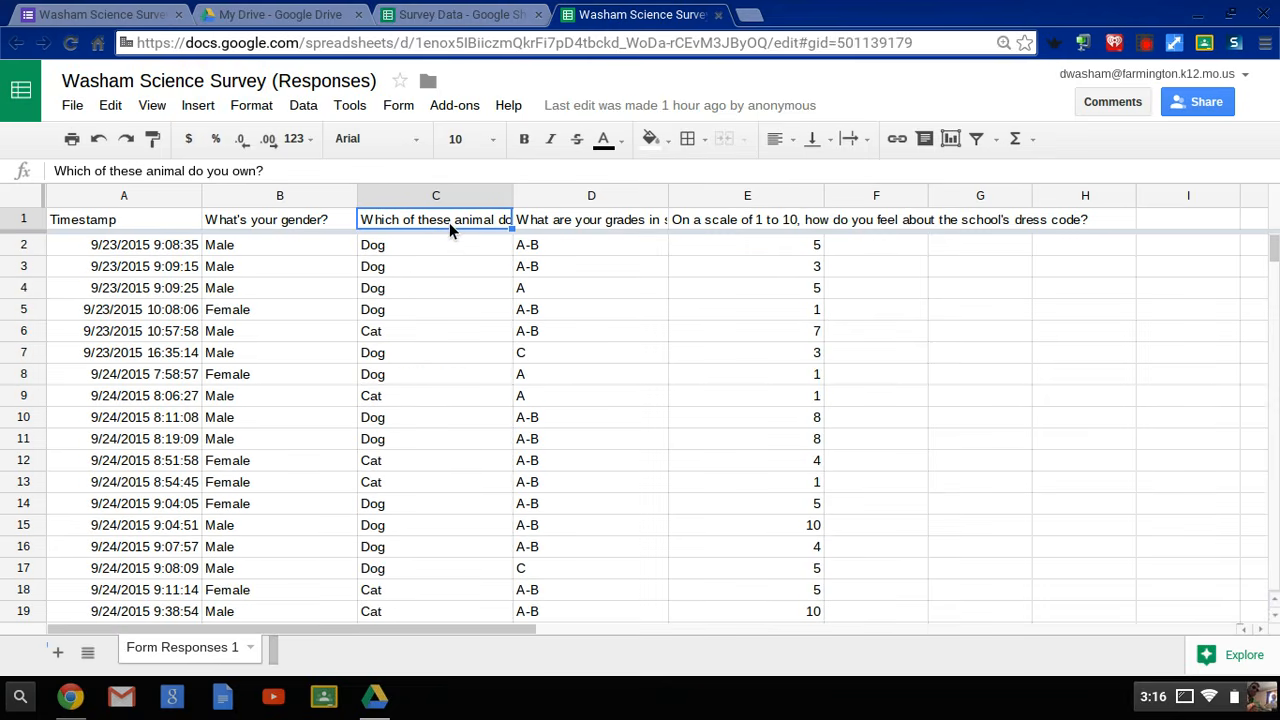
pyautogui.click(416, 24)
pyautogui.write('Dog')
pyautogui.press('Tab')
pyautogui.write('Cat')
pyautogui.press('Tab')
pyautogui.write('Horse')
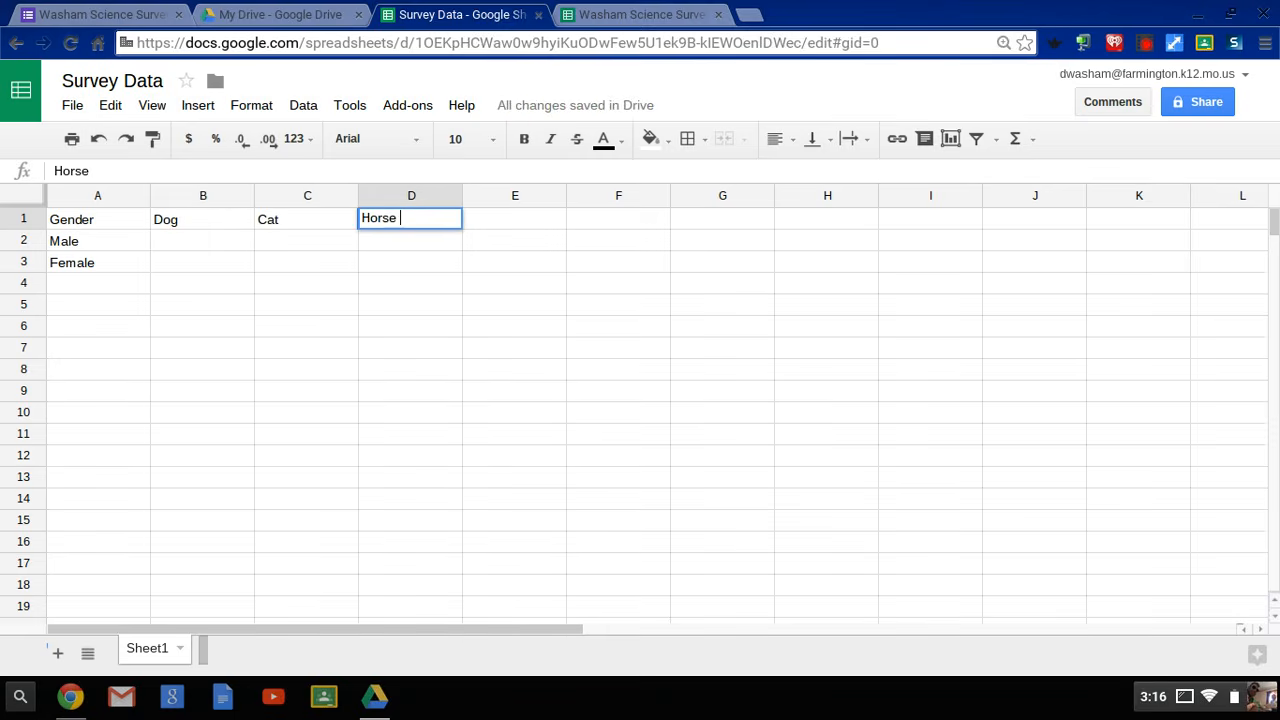
pyautogui.press('Tab')
pyautogui.press('Right')
pyautogui.press('Right')
pyautogui.press('Right')
pyautogui.press('Left')
pyautogui.press('Left')
pyautogui.press('Left')
pyautogui.press('Left')
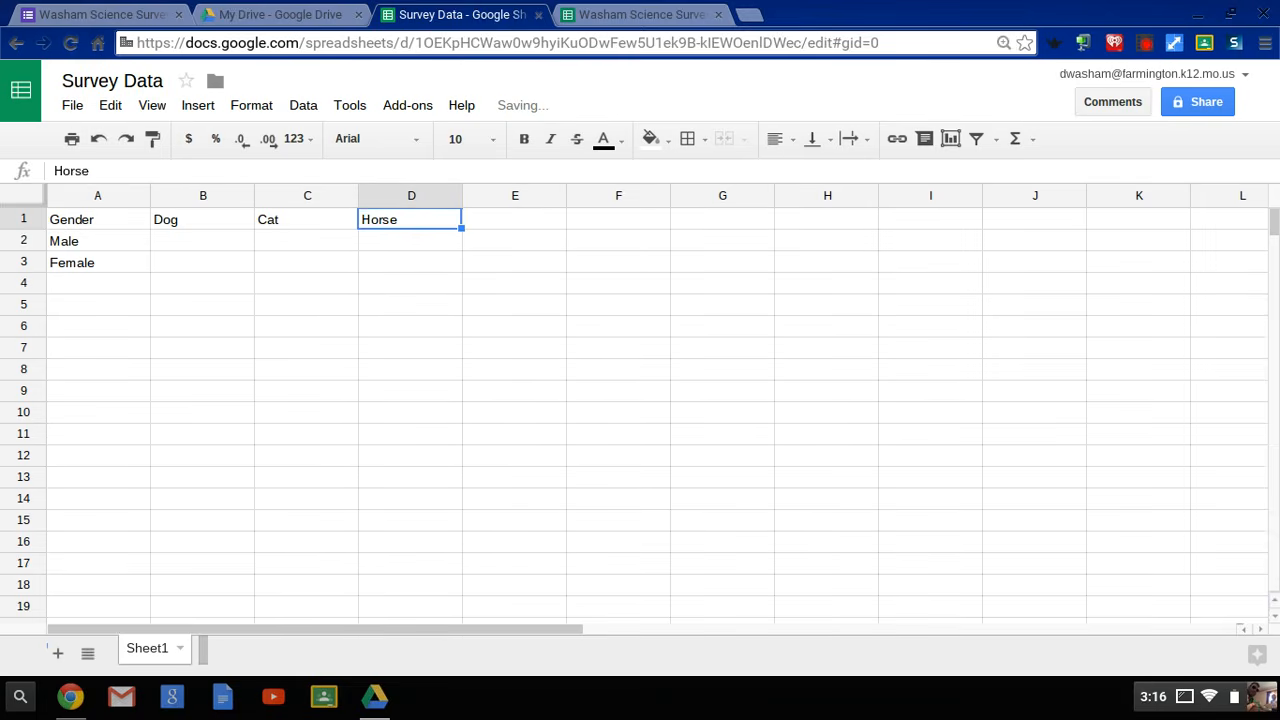
# Step: Consult the survey responses and fill the Dog column of Survey Data with 12 for Male and 13 for Female
pyautogui.press('Down')
pyautogui.press('Left')
pyautogui.press('Left')
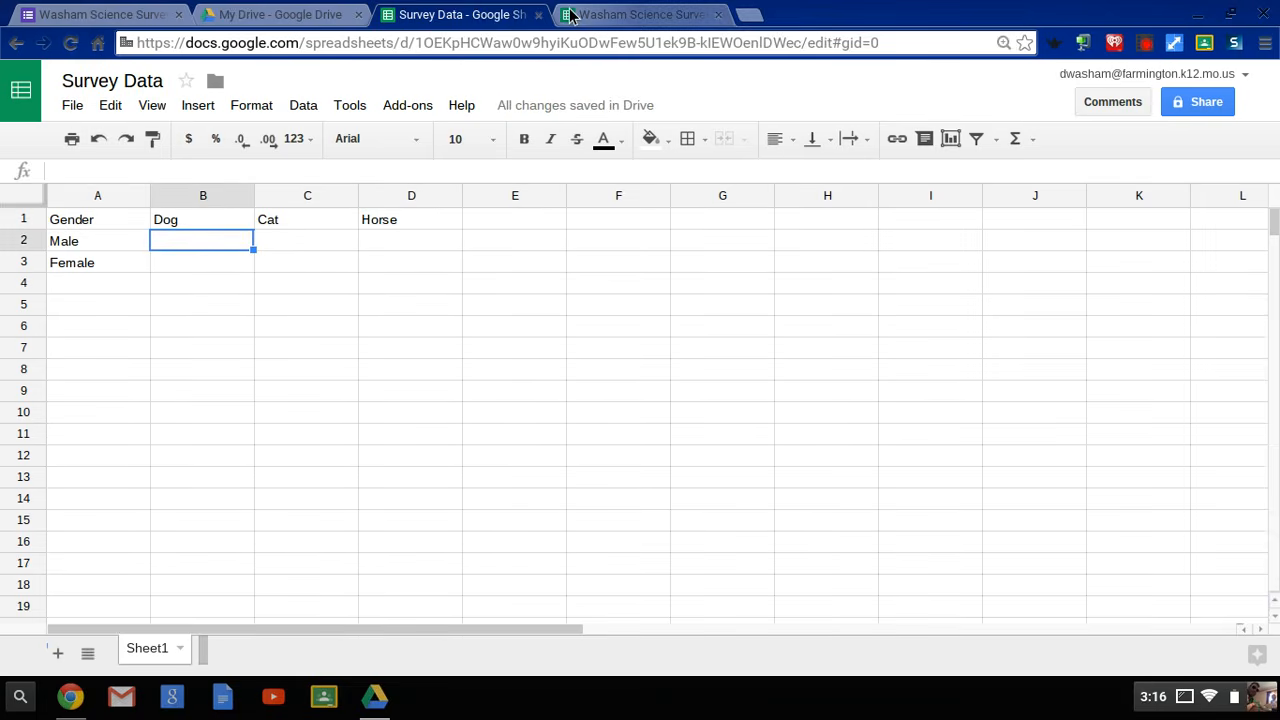
pyautogui.click(640, 14)
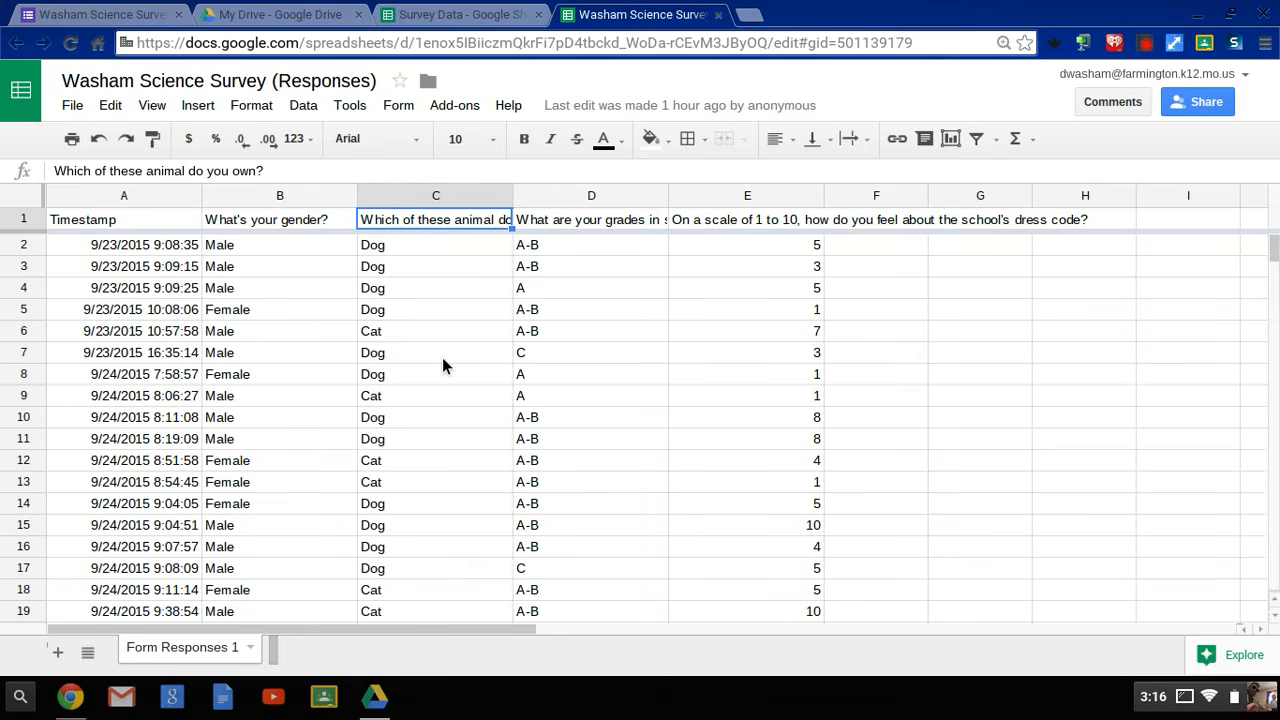
pyautogui.click(453, 14)
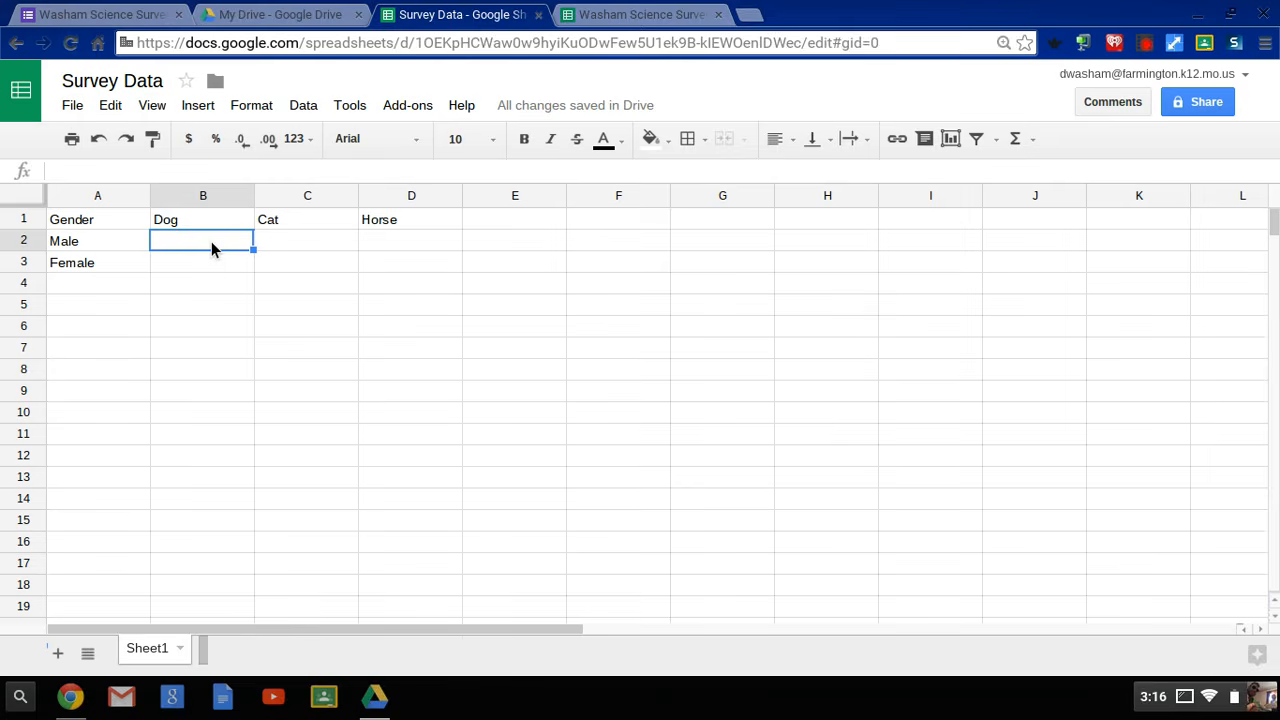
pyautogui.write('12')
pyautogui.press('Return')
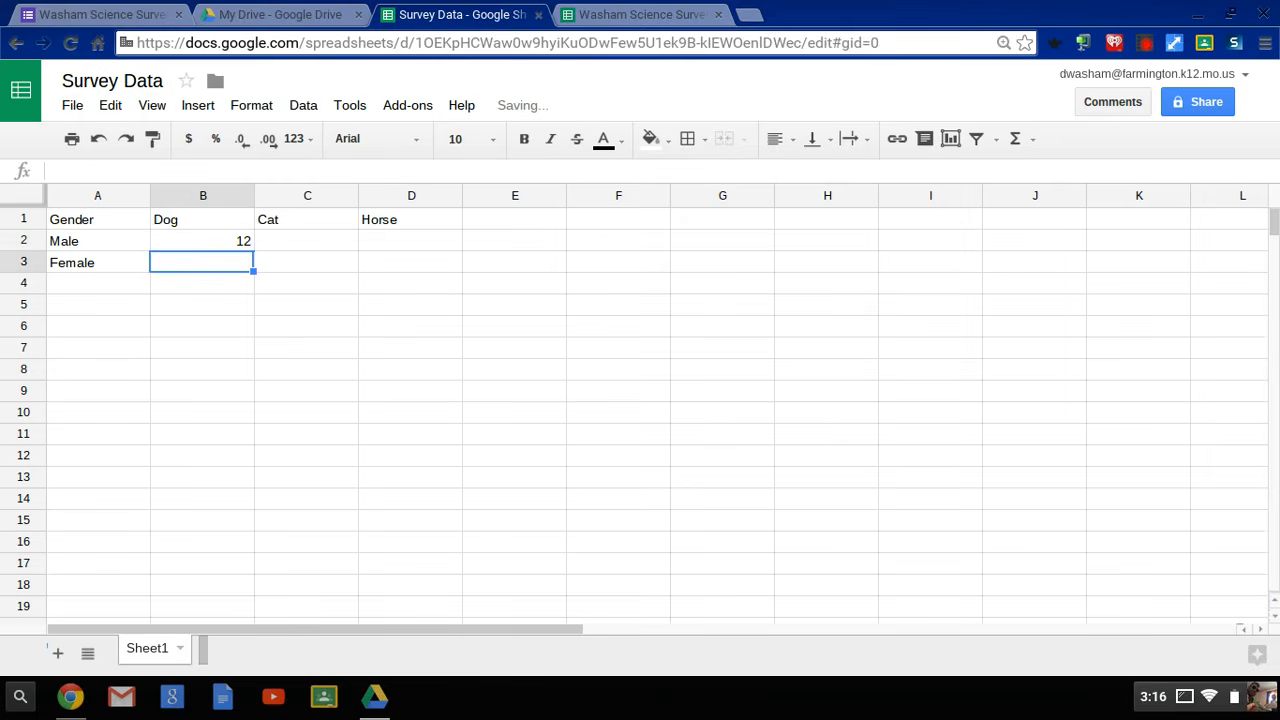
pyautogui.write('13')
pyautogui.press('Tab')
# Step: Fill the Cat column with 3 for Male and 5 for Female
pyautogui.press('Up')
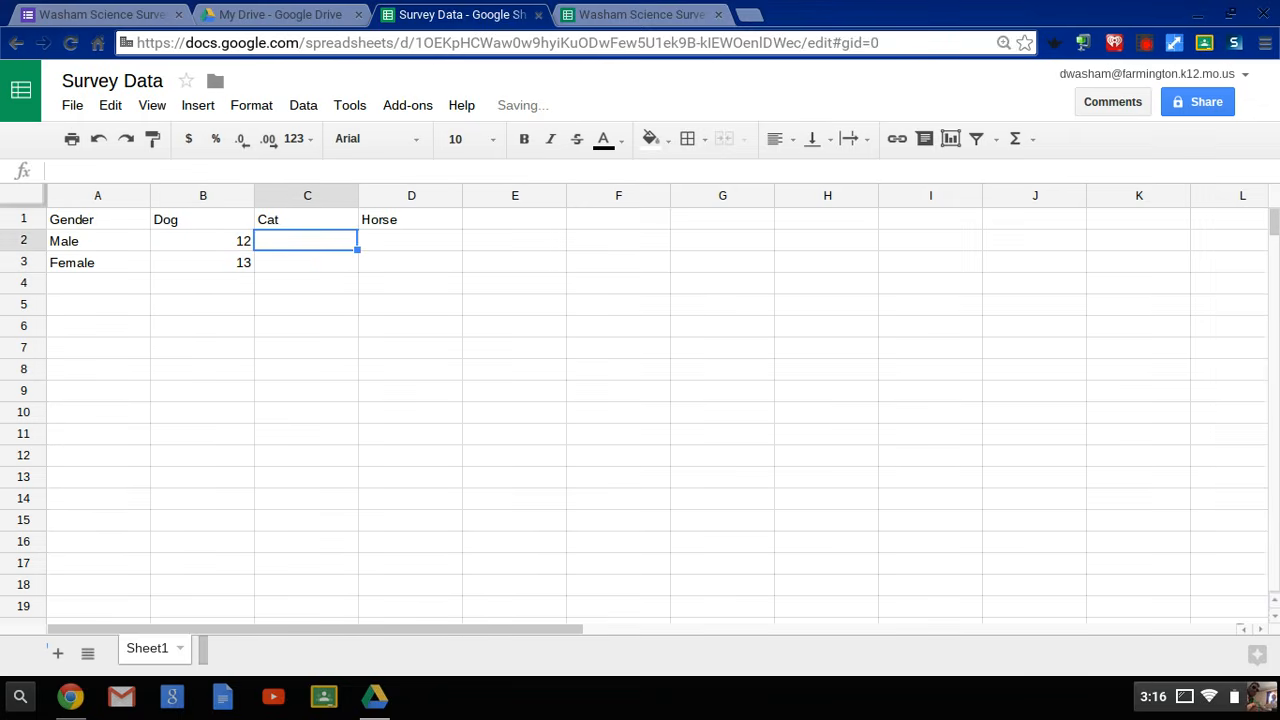
pyautogui.write('3')
pyautogui.press('Return')
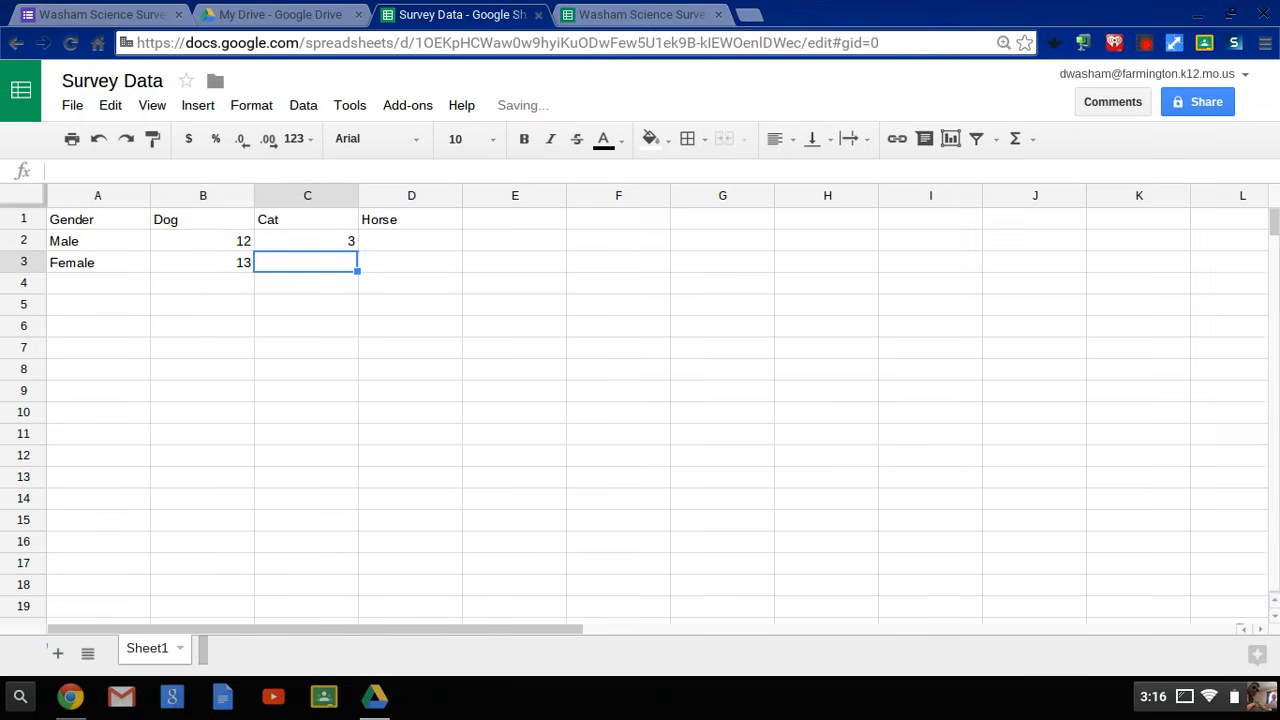
pyautogui.write('5')
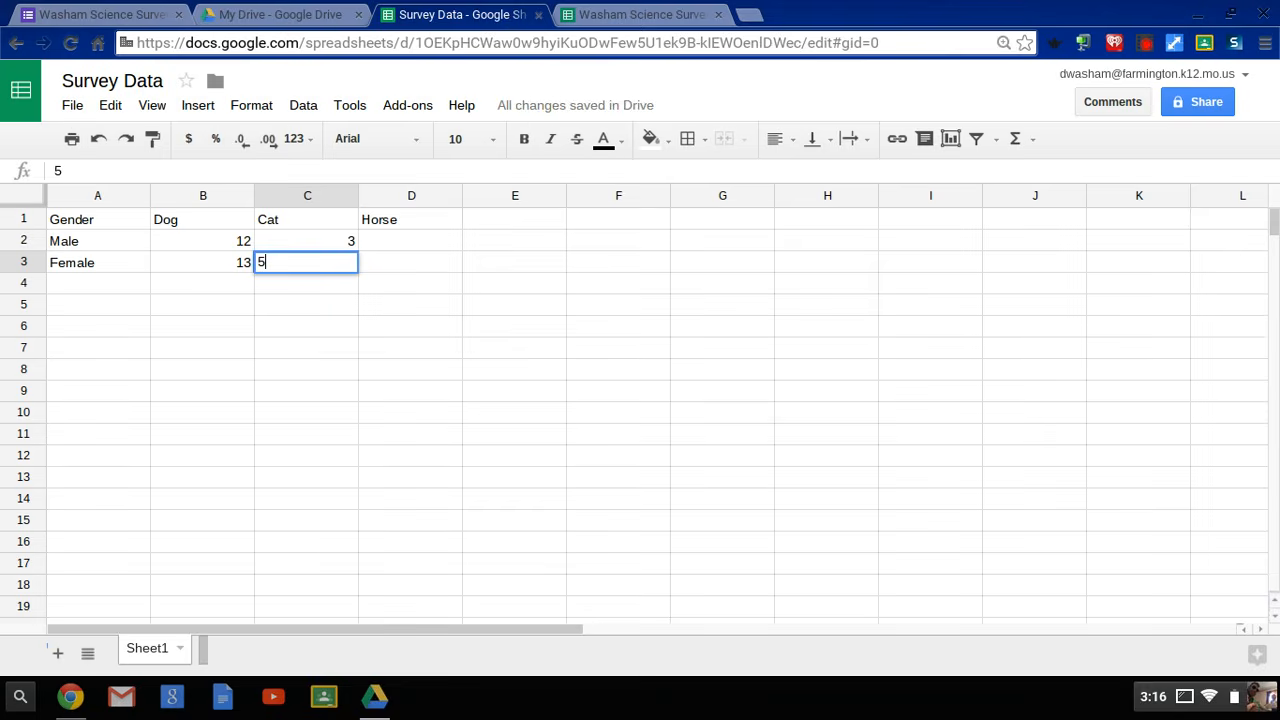
pyautogui.press('Tab')
# Step: Fill the Horse column with 1 for Male and 3 for Female
pyautogui.press('Up')
pyautogui.write('1')
pyautogui.press('Return')
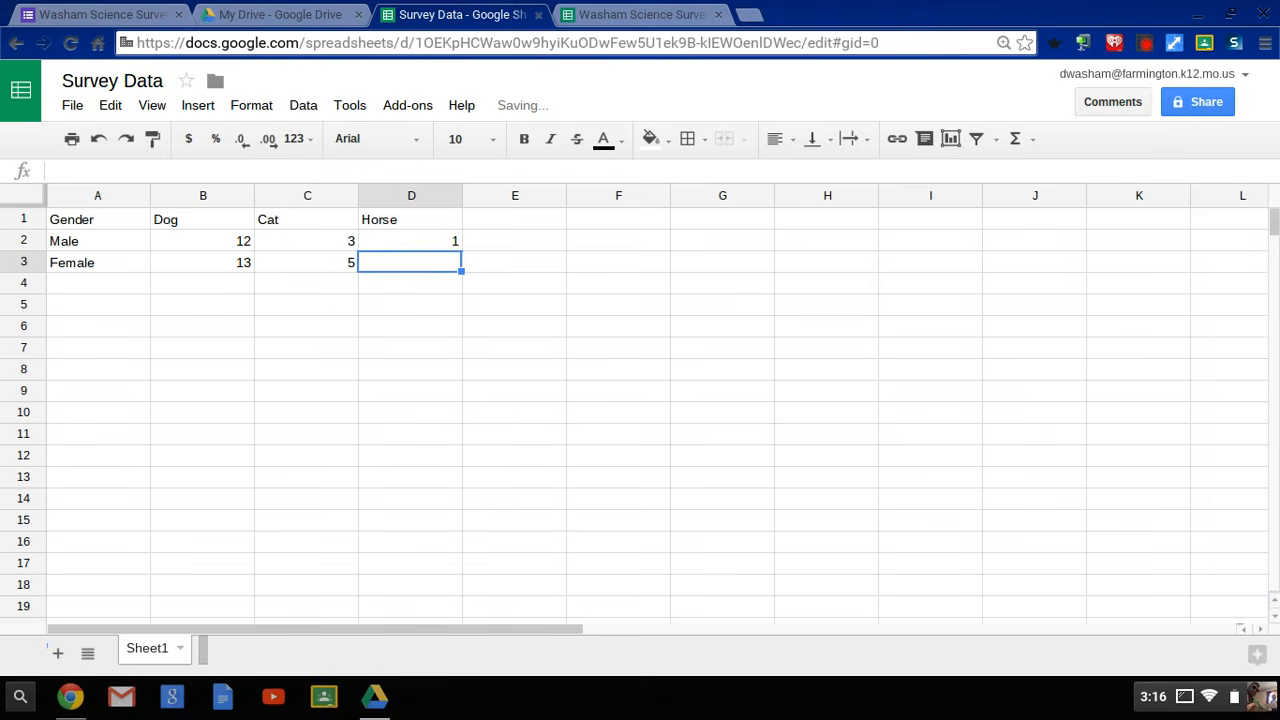
pyautogui.write('3')
pyautogui.press('Return')
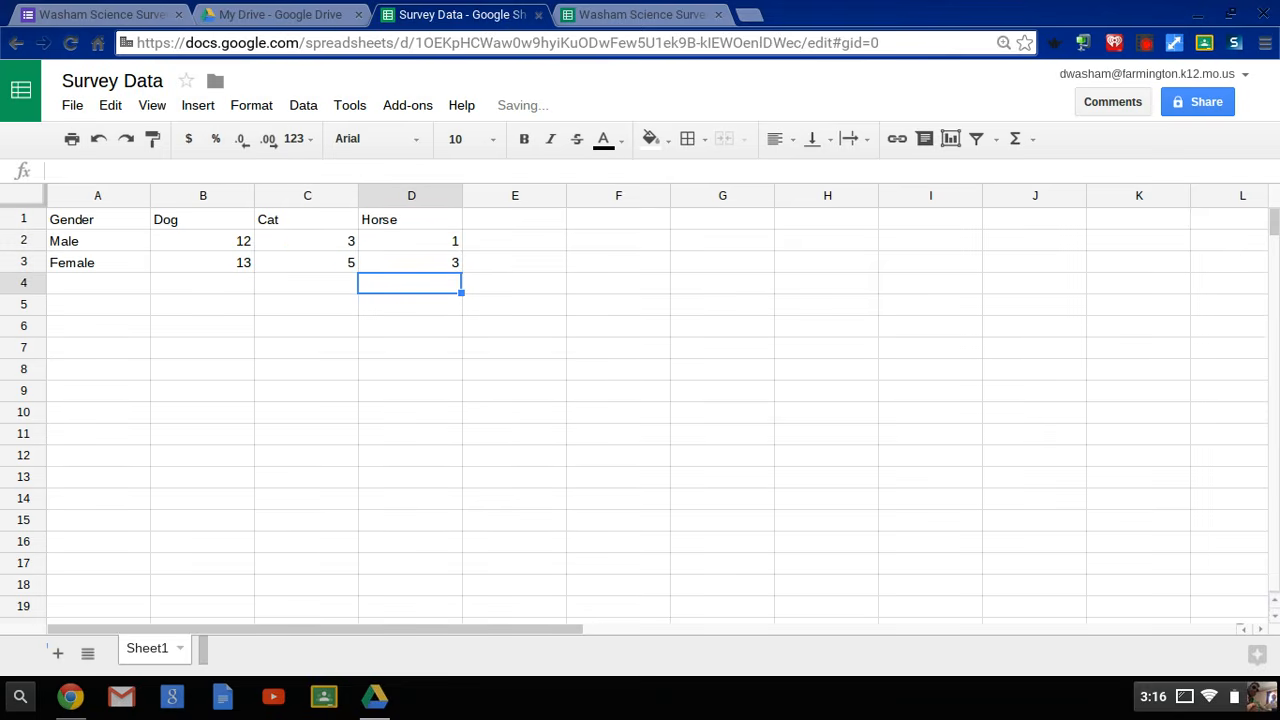
pyautogui.press('Left')
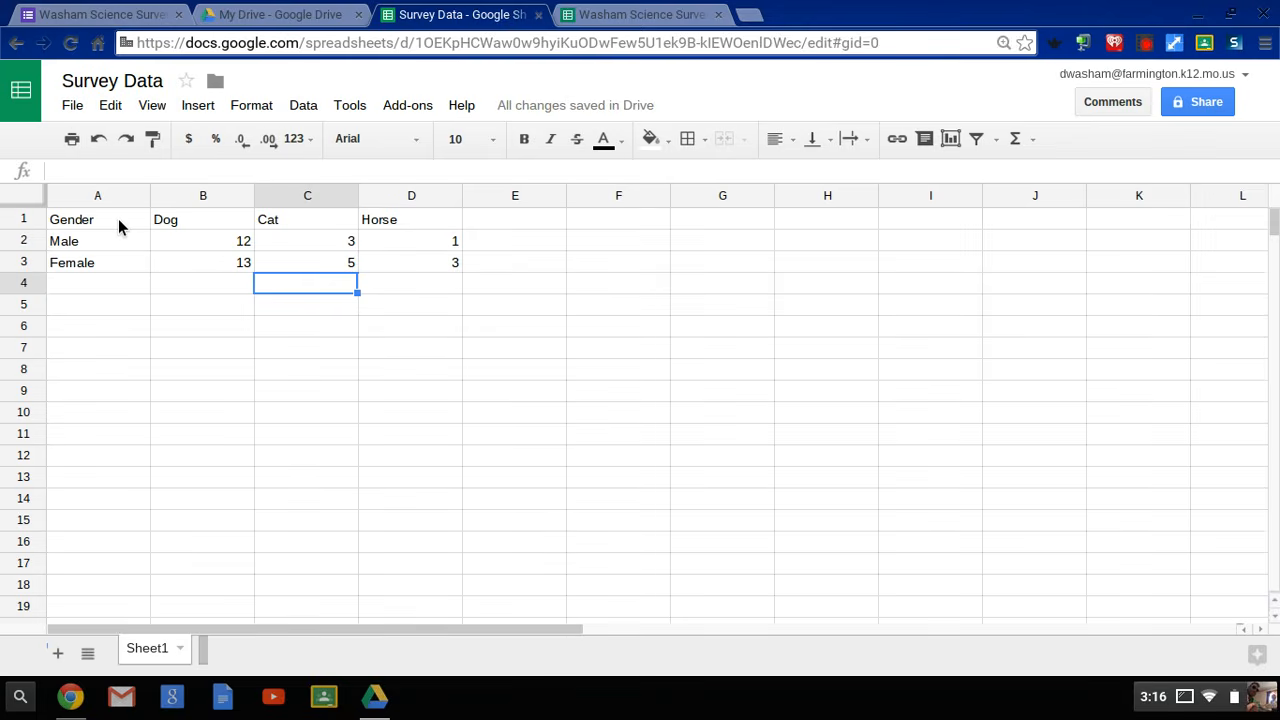
# Step: Insert the recommended column chart of the A1:D3 data with its legend positioned at the bottom
pyautogui.moveTo(118, 219); pyautogui.dragTo(389, 258)
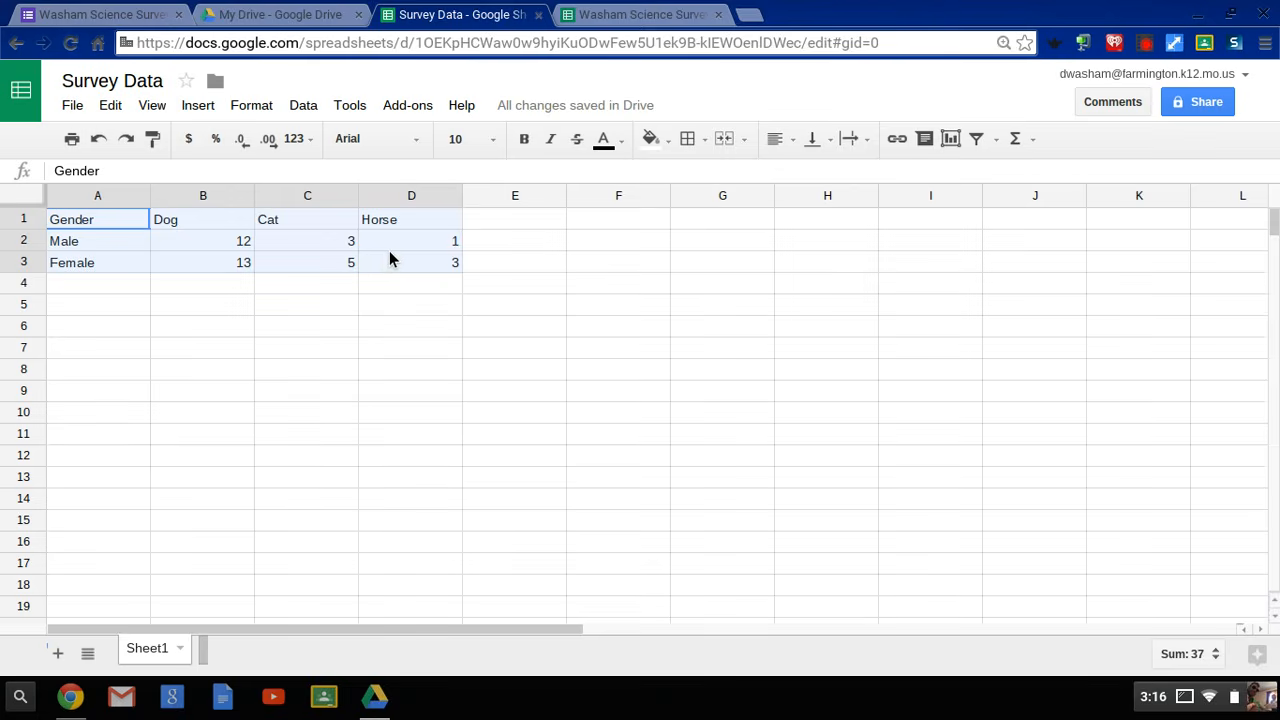
pyautogui.click(951, 139)
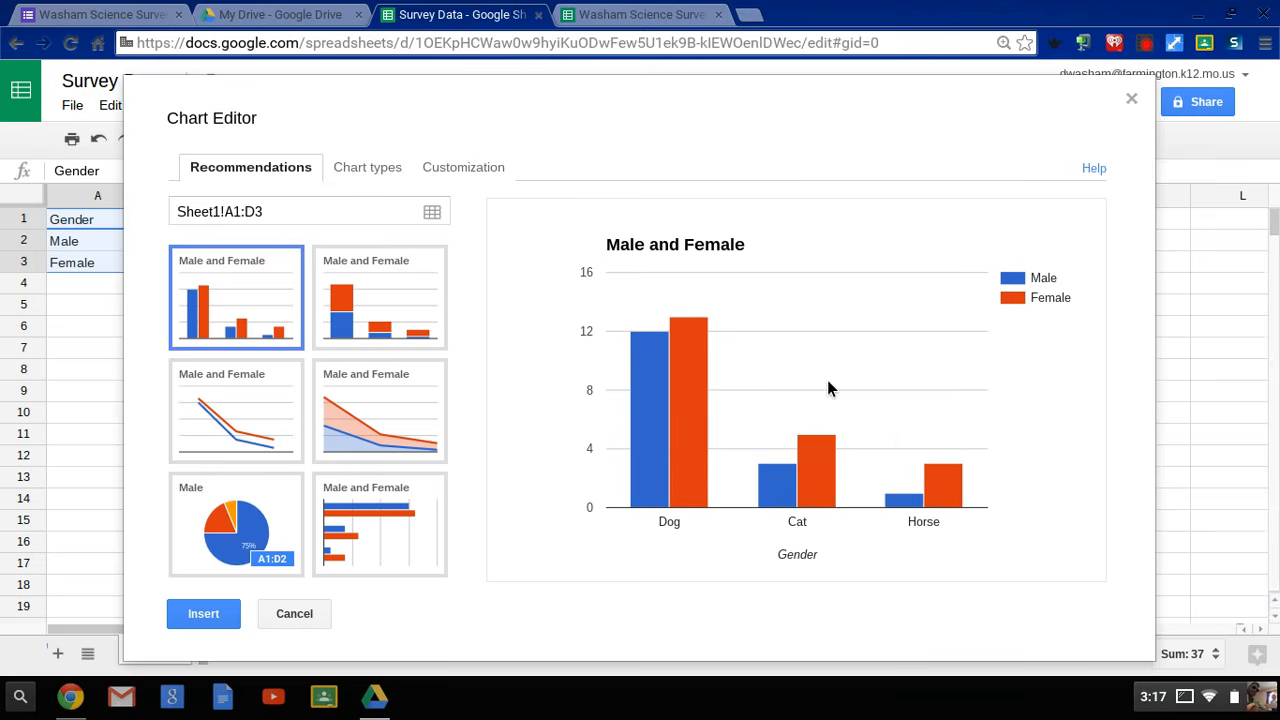
pyautogui.click(446, 177)
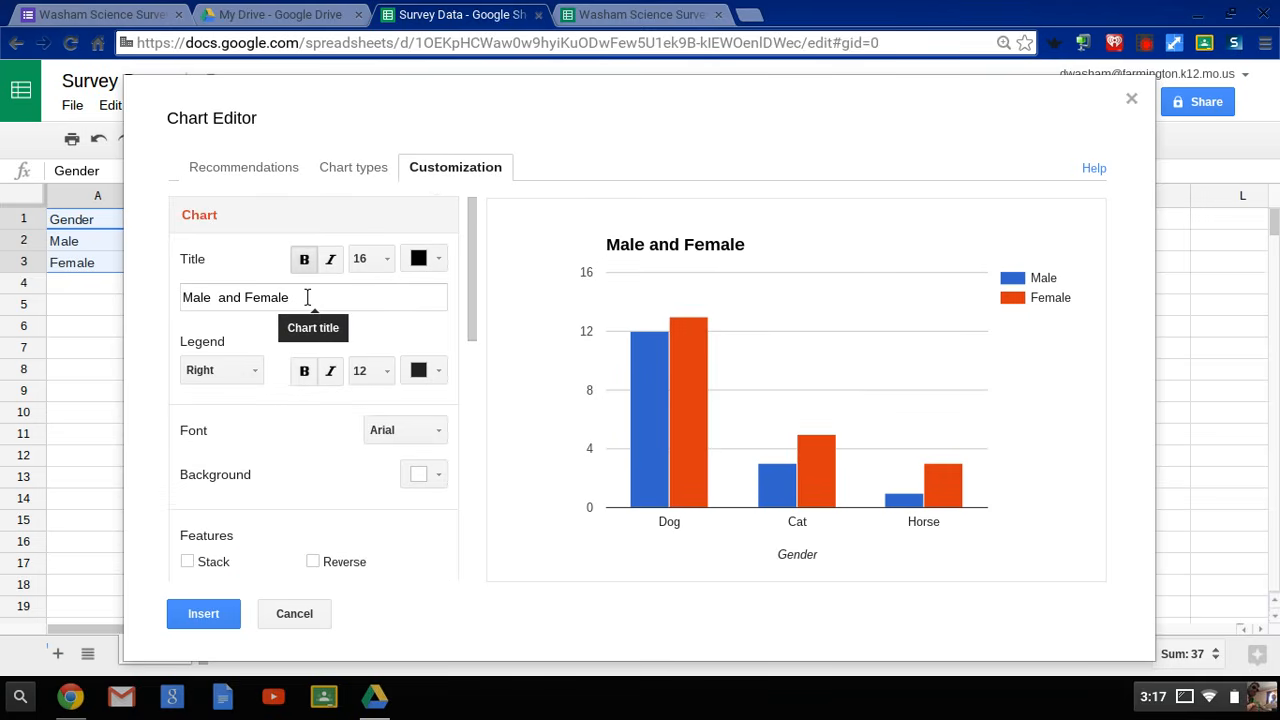
pyautogui.click(182, 297)
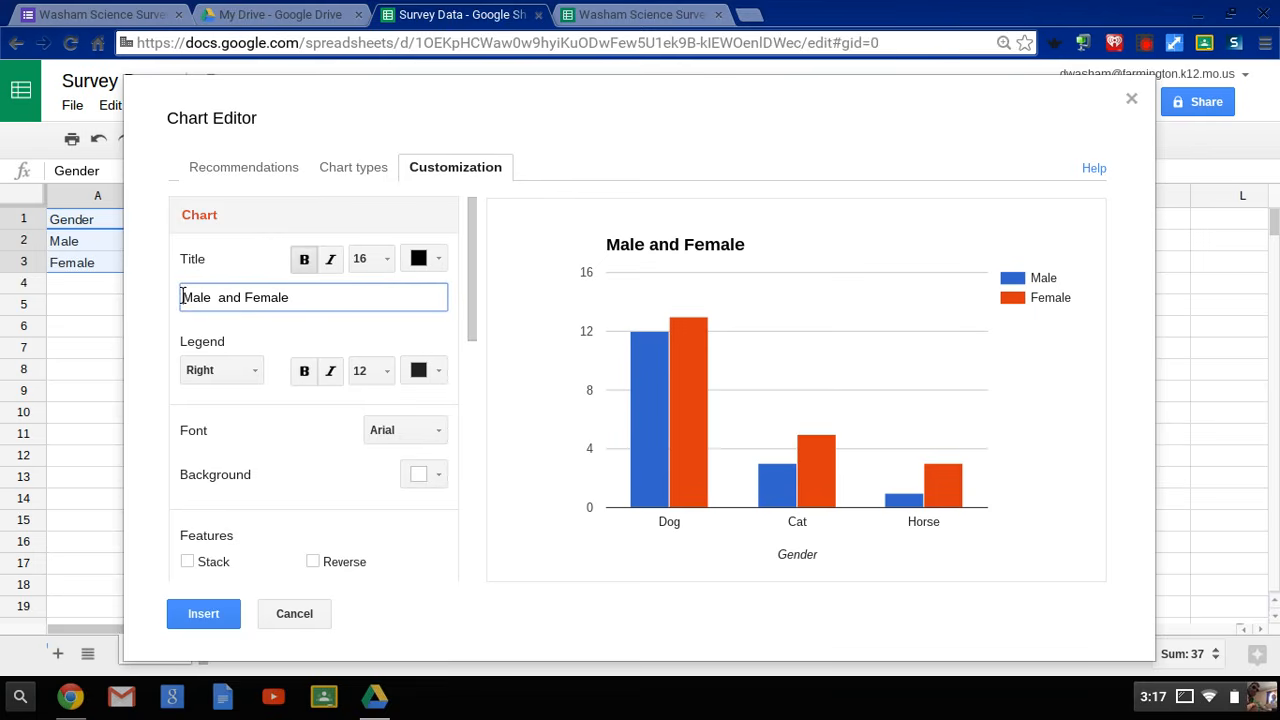
pyautogui.scroll(-1, 271, 388)
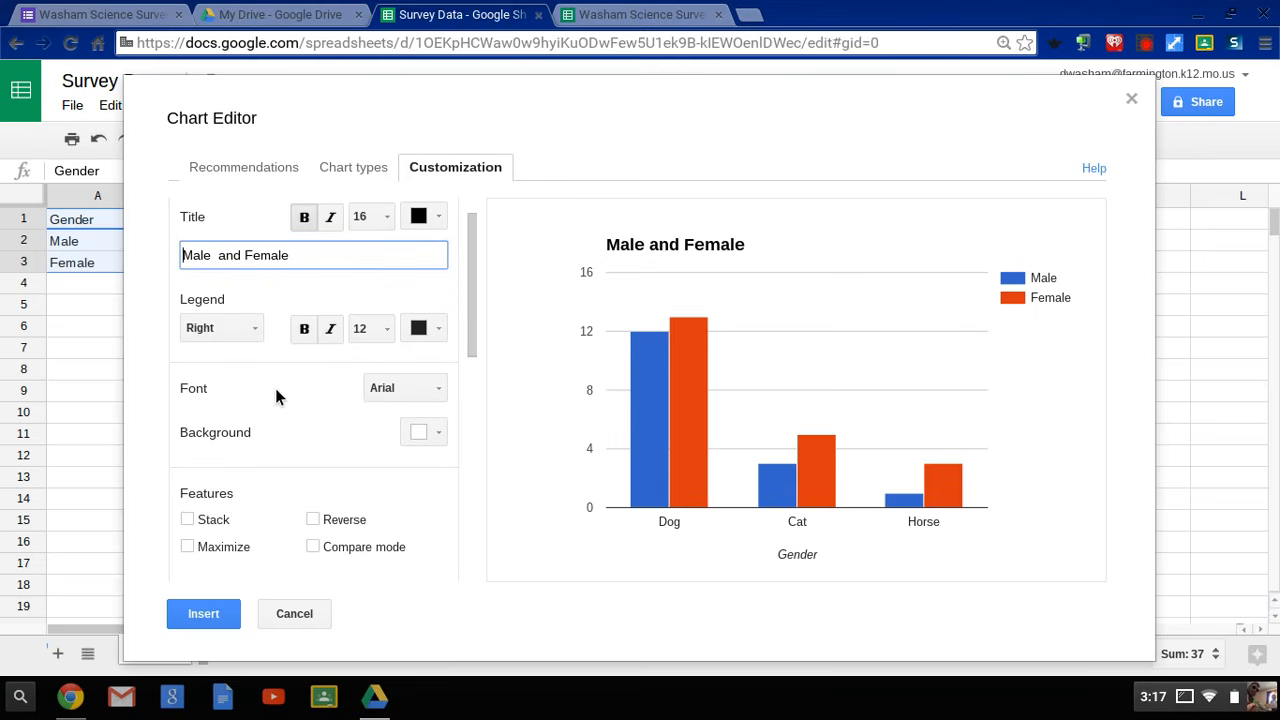
pyautogui.click(249, 335)
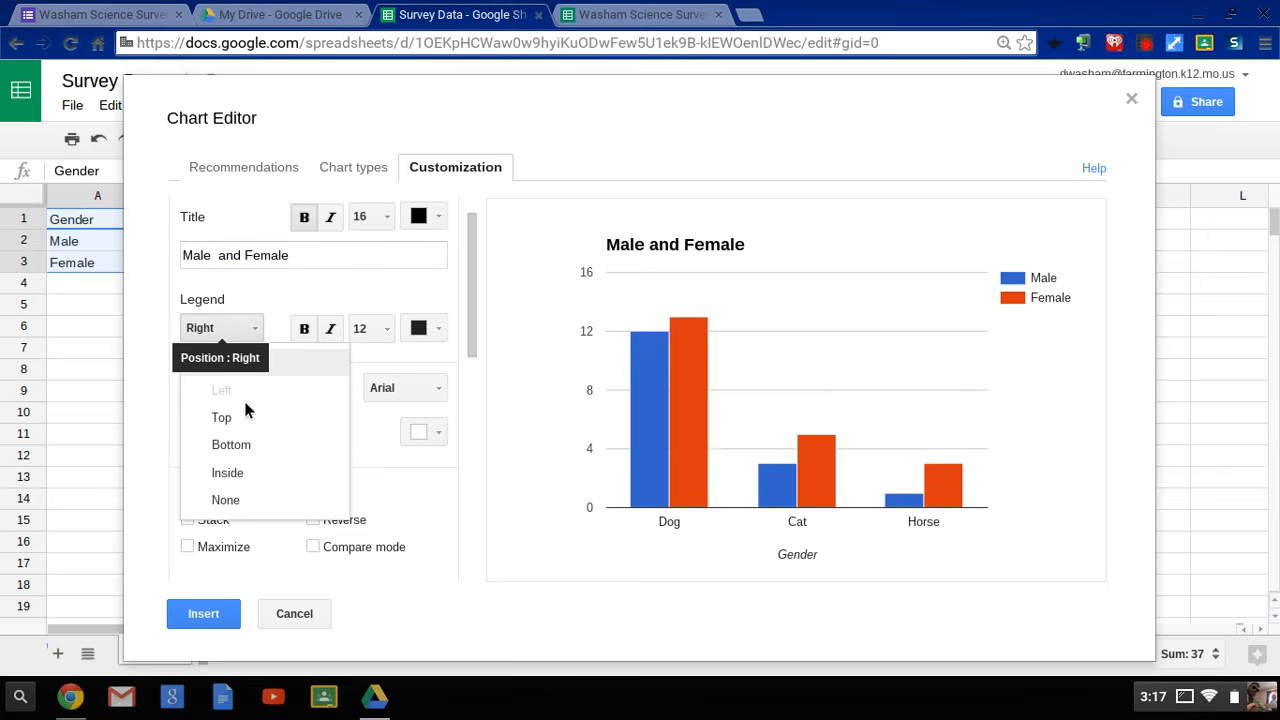
pyautogui.click(250, 452)
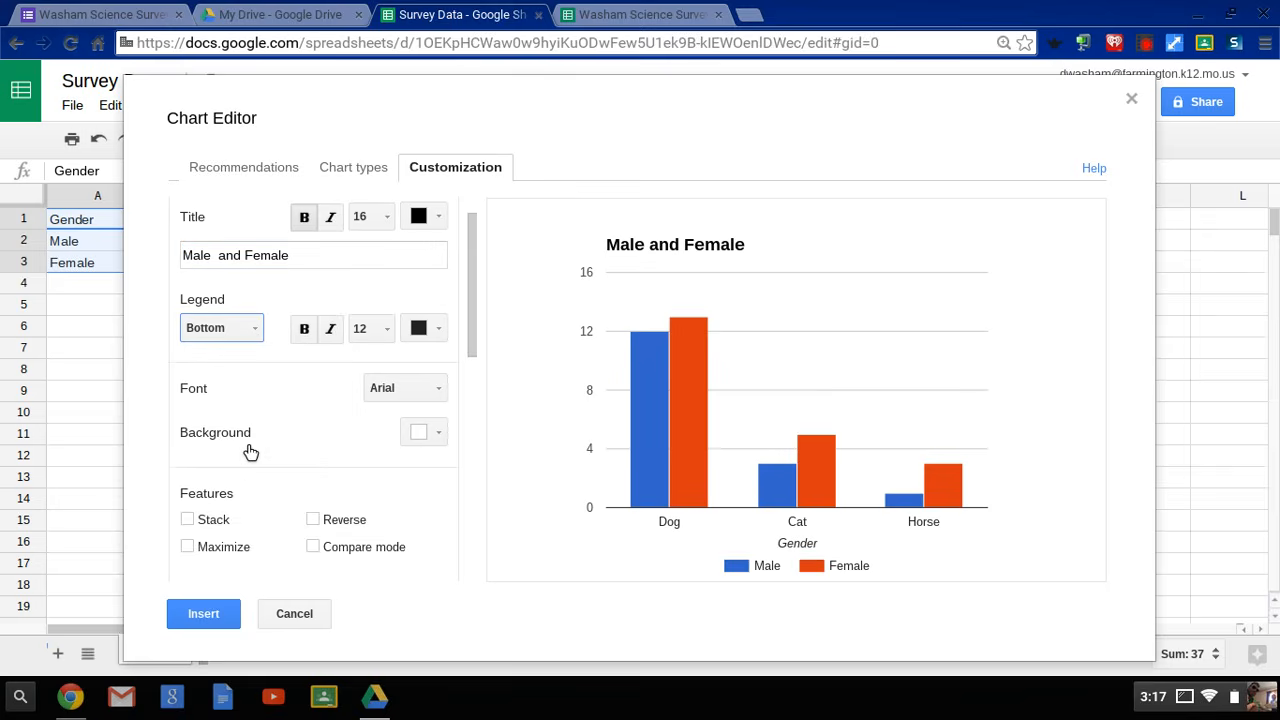
pyautogui.scroll(-5, 292, 437)
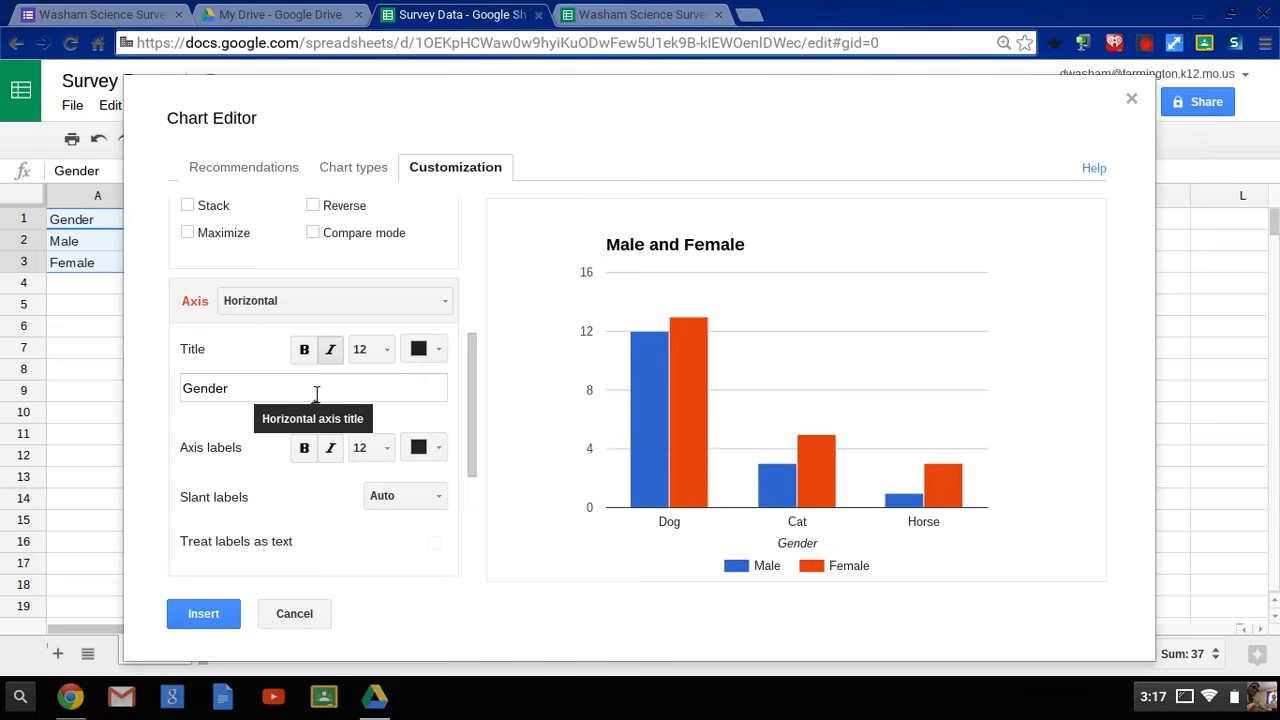
pyautogui.click(331, 301)
pyautogui.click(311, 366)
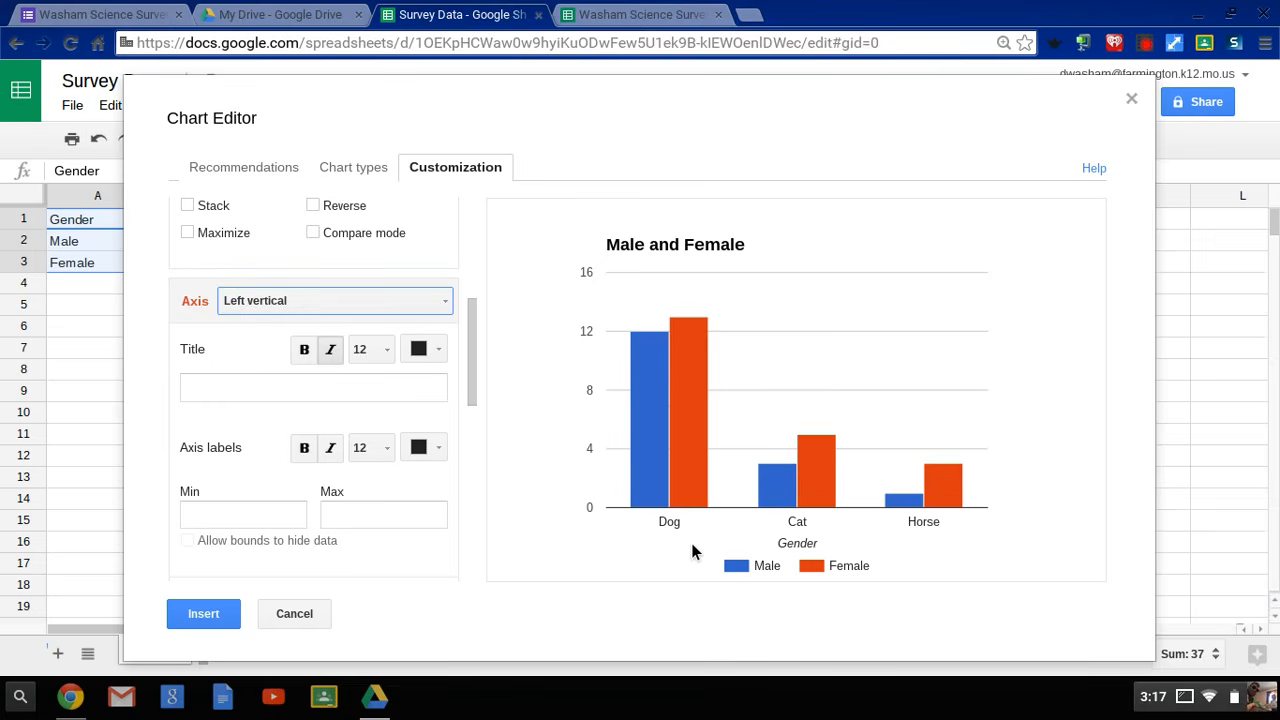
pyautogui.click(205, 614)
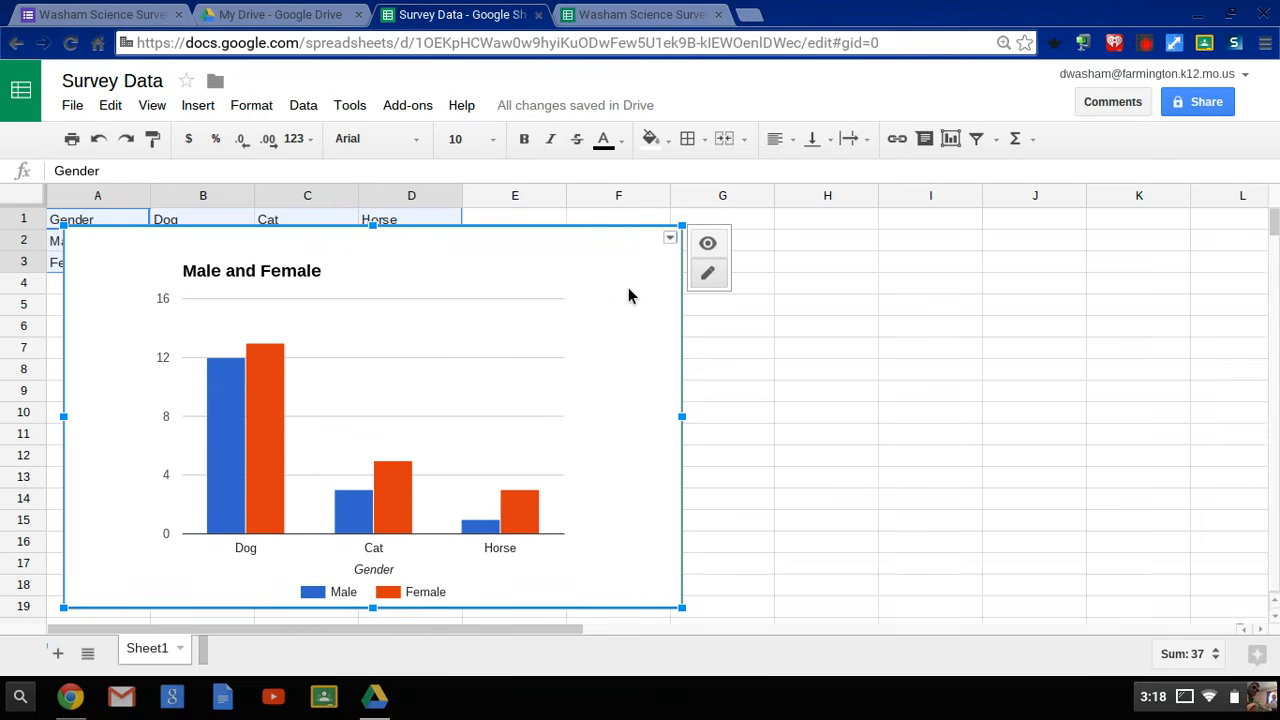
# Step: Move the Male and Female chart to its own sheet and return to Sheet1
pyautogui.click(670, 240)
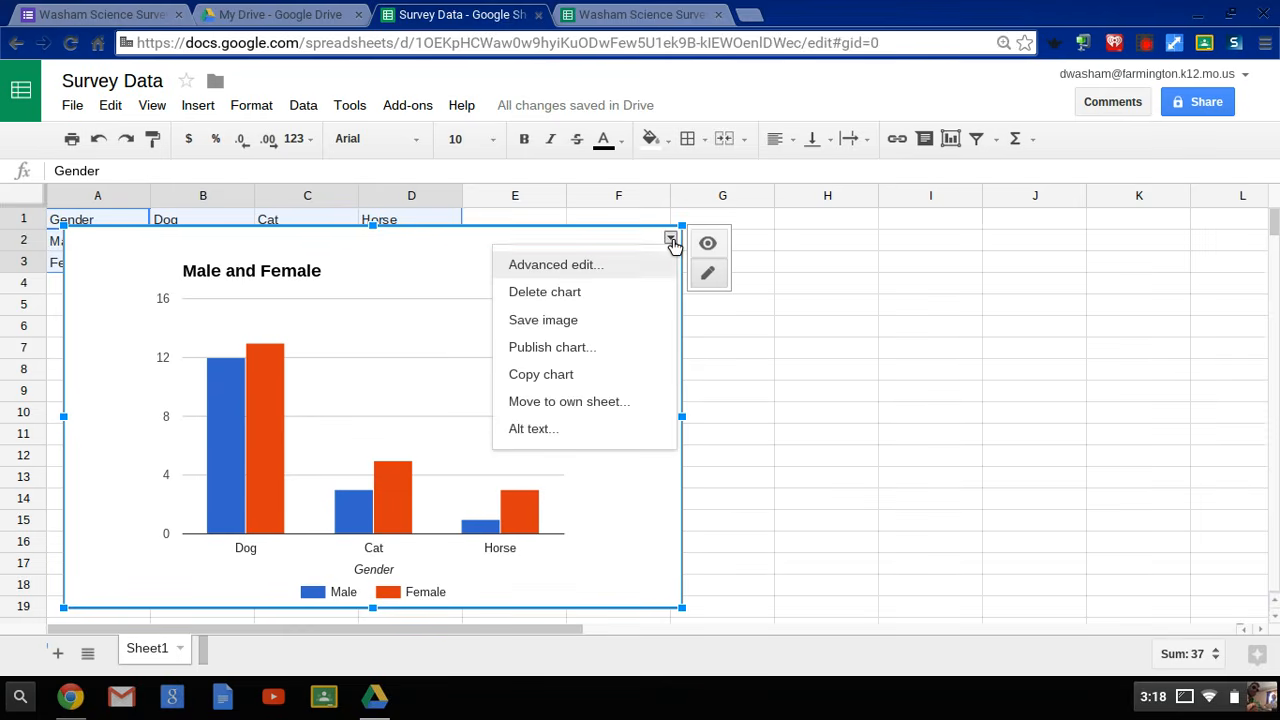
pyautogui.click(564, 401)
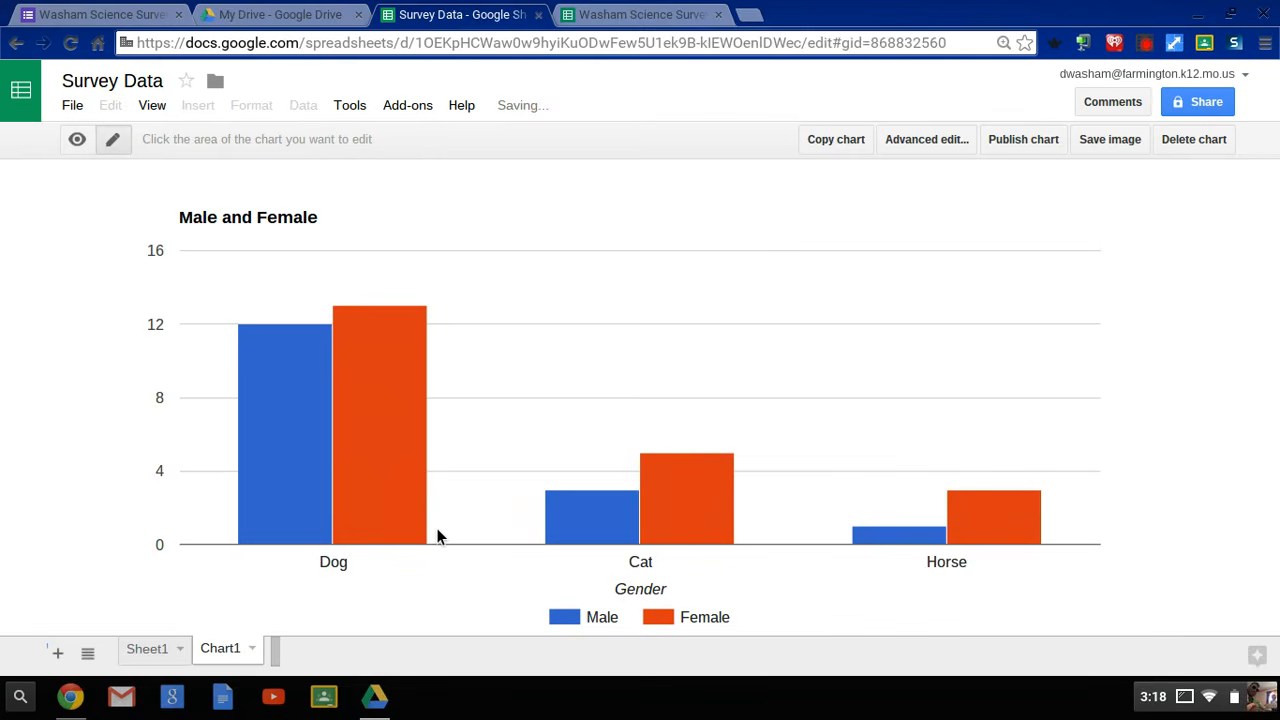
pyautogui.click(160, 649)
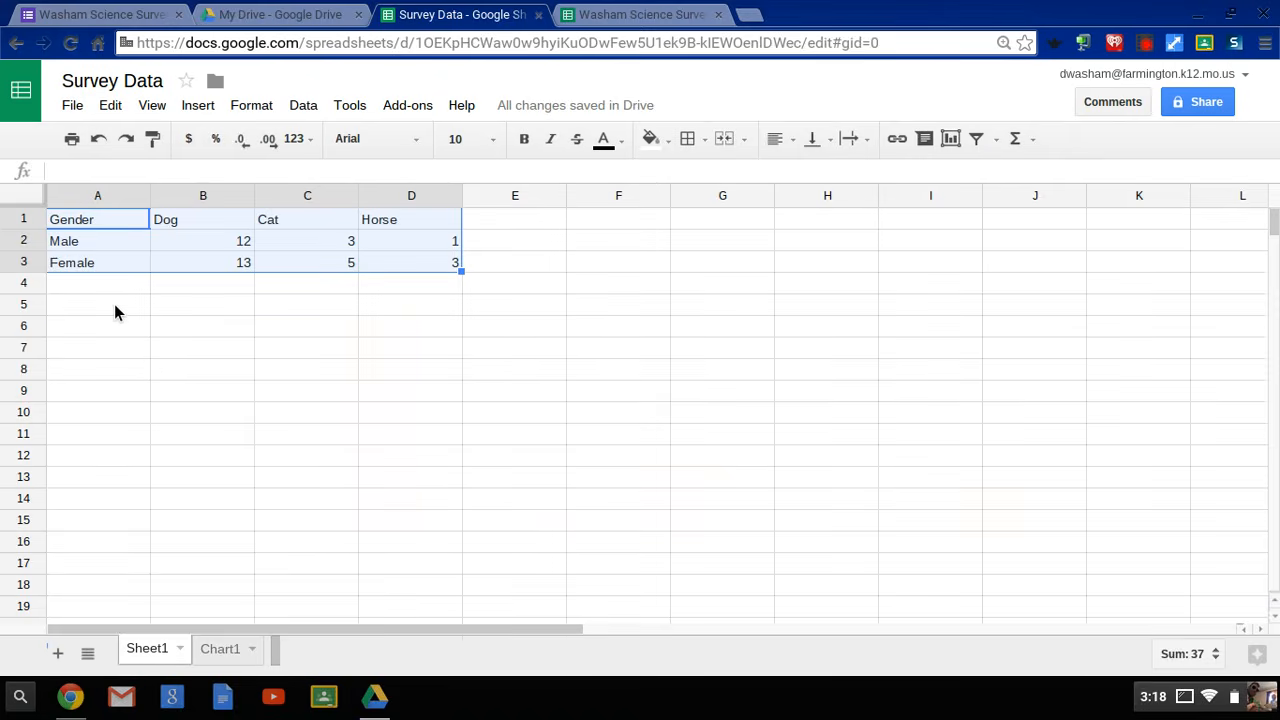
# Step: Start a second table below the first by entering Gender, Male and Female in A5 to A7
pyautogui.click(115, 310)
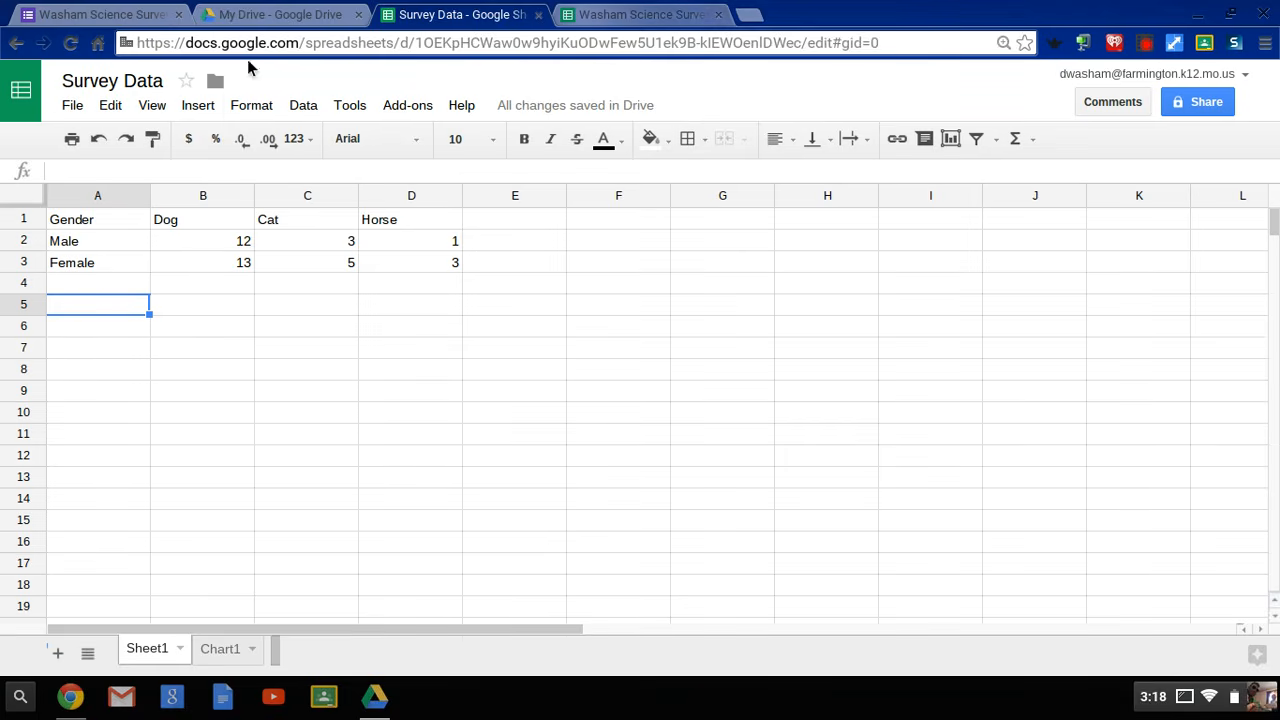
pyautogui.write('Gender')
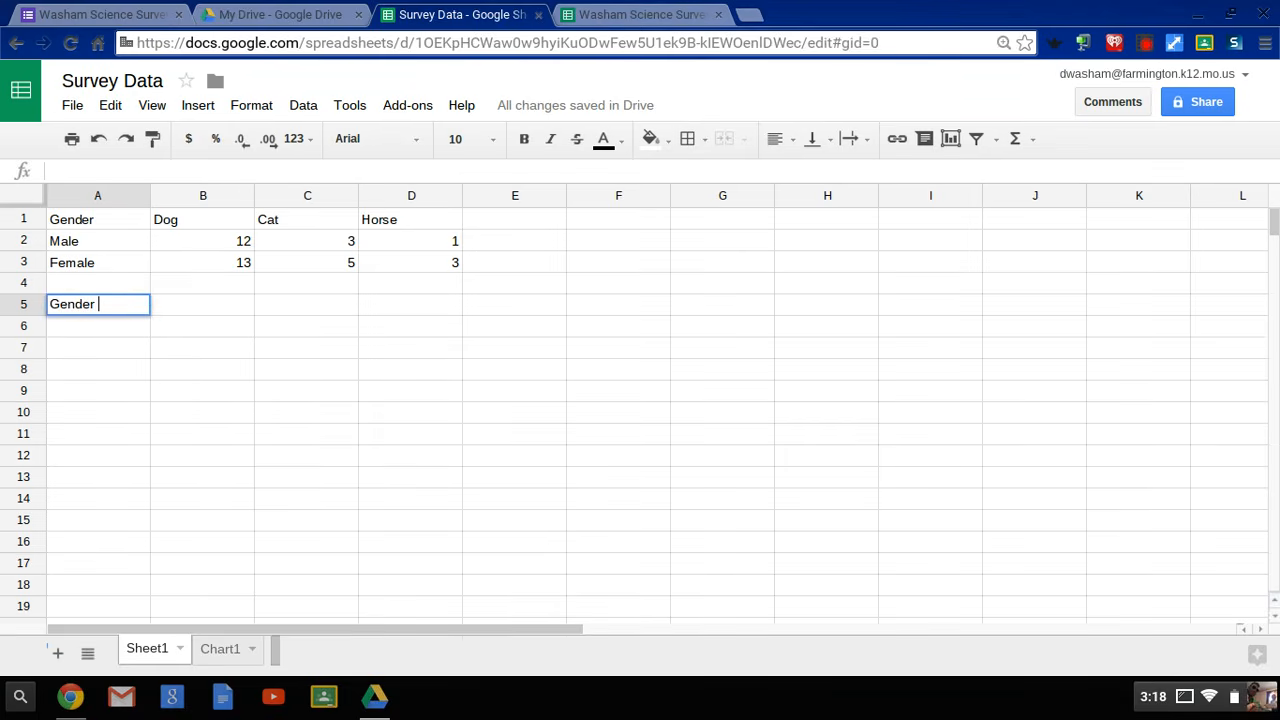
pyautogui.press('Return')
pyautogui.write('Mal')
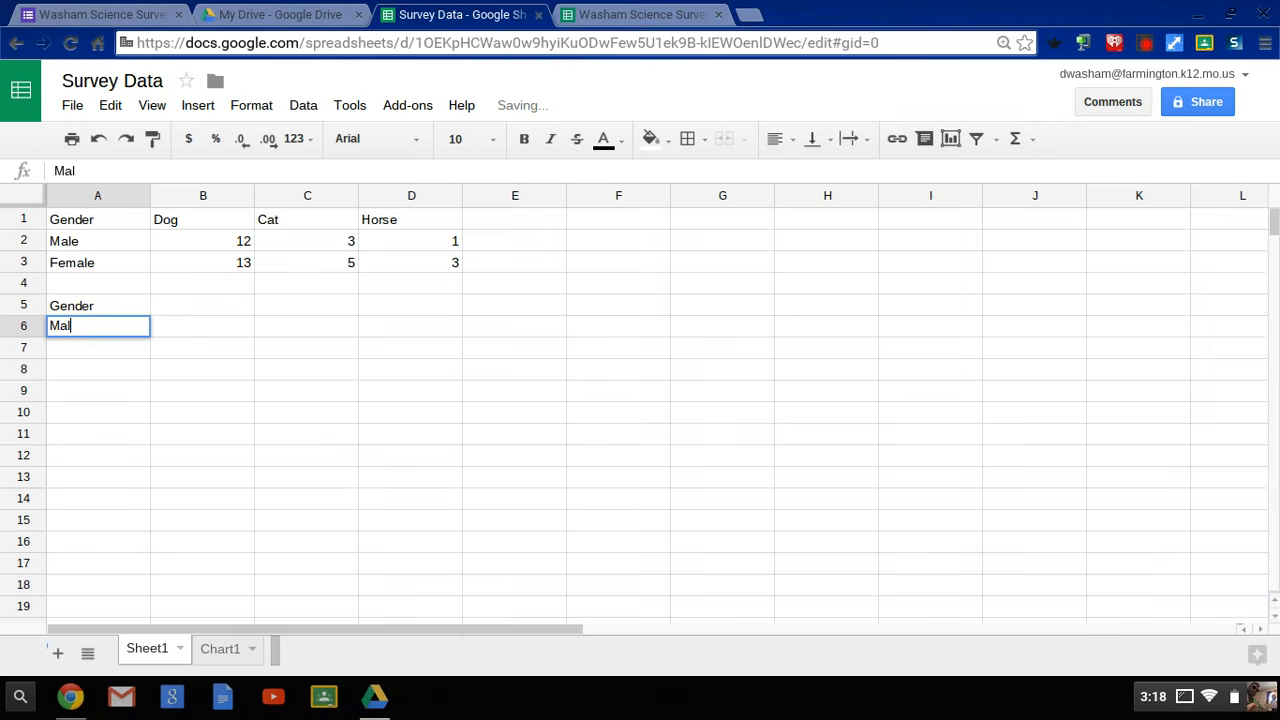
pyautogui.write('e')
pyautogui.press('Return')
pyautogui.write('FEma')
pyautogui.press('BackSpace')
pyautogui.press('BackSpace')
pyautogui.press('BackSpace')
pyautogui.write('emale')
pyautogui.press('Return')
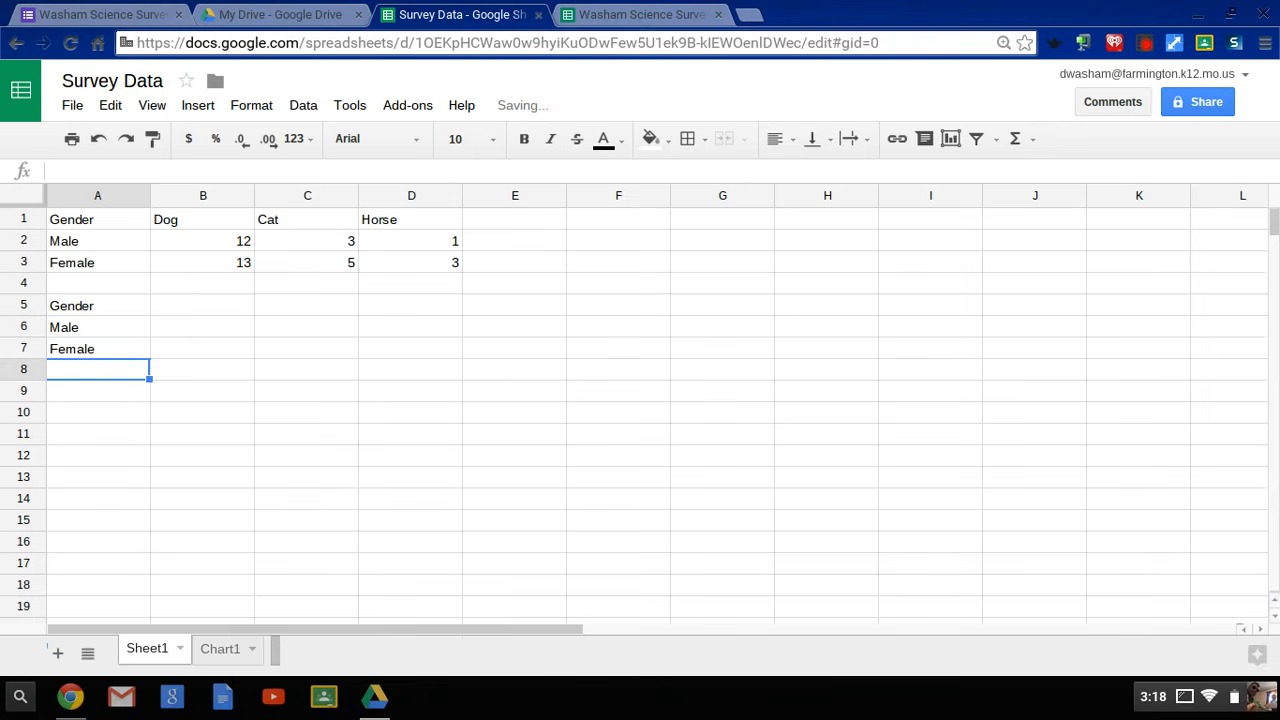
# Step: Consult the survey responses and enter the placeholder headings a, b and c in B5 to D5 of Survey Data
pyautogui.press('Up')
pyautogui.press('Up')
pyautogui.press('Up')
pyautogui.press('Right')
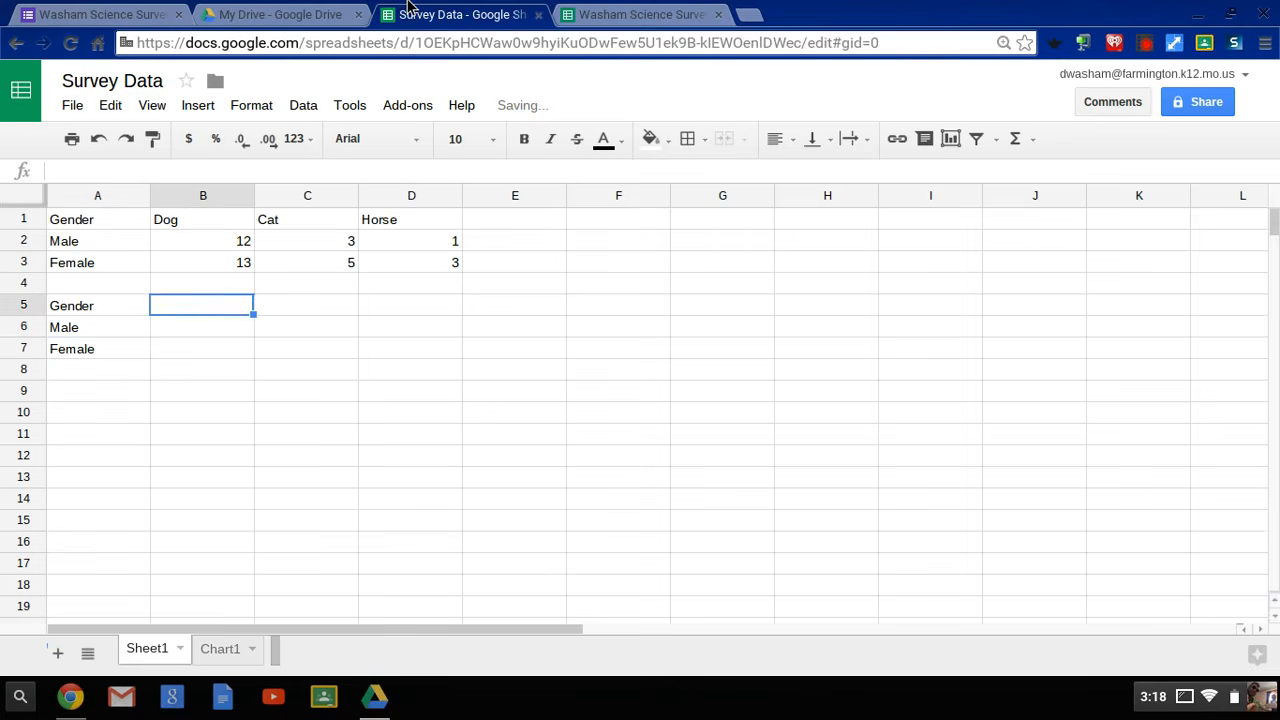
pyautogui.click(648, 16)
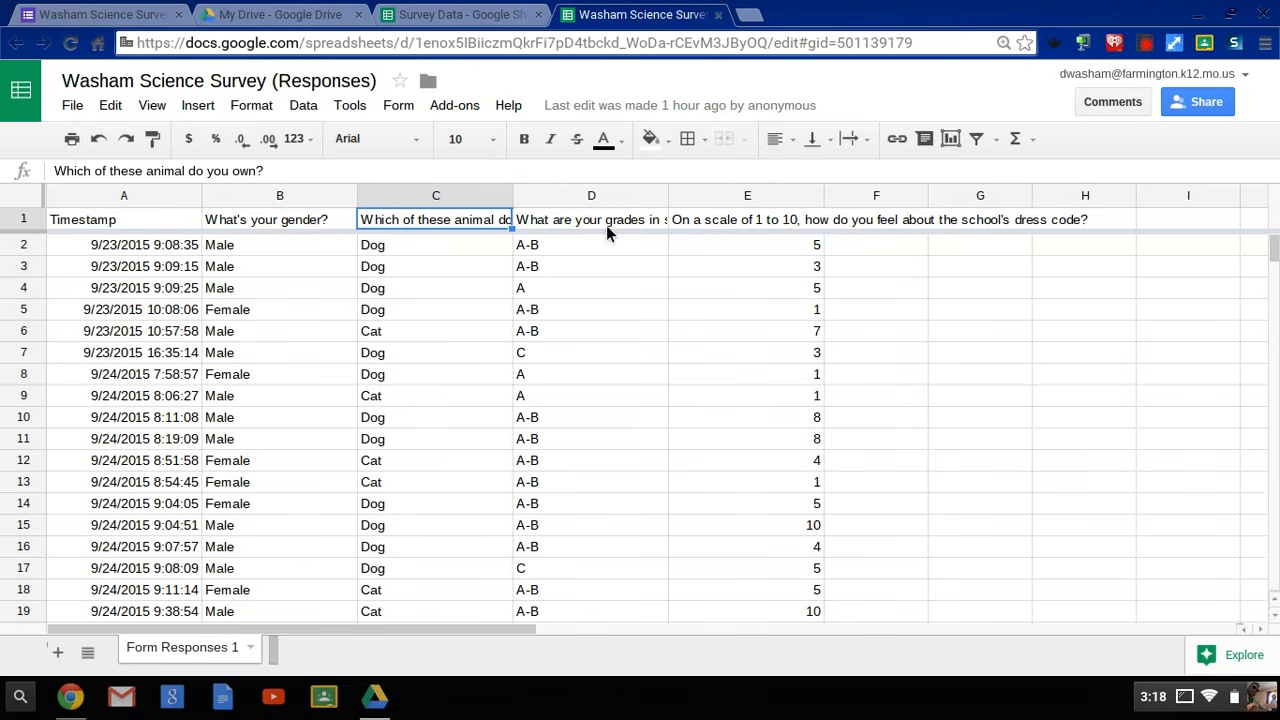
pyautogui.click(405, 18)
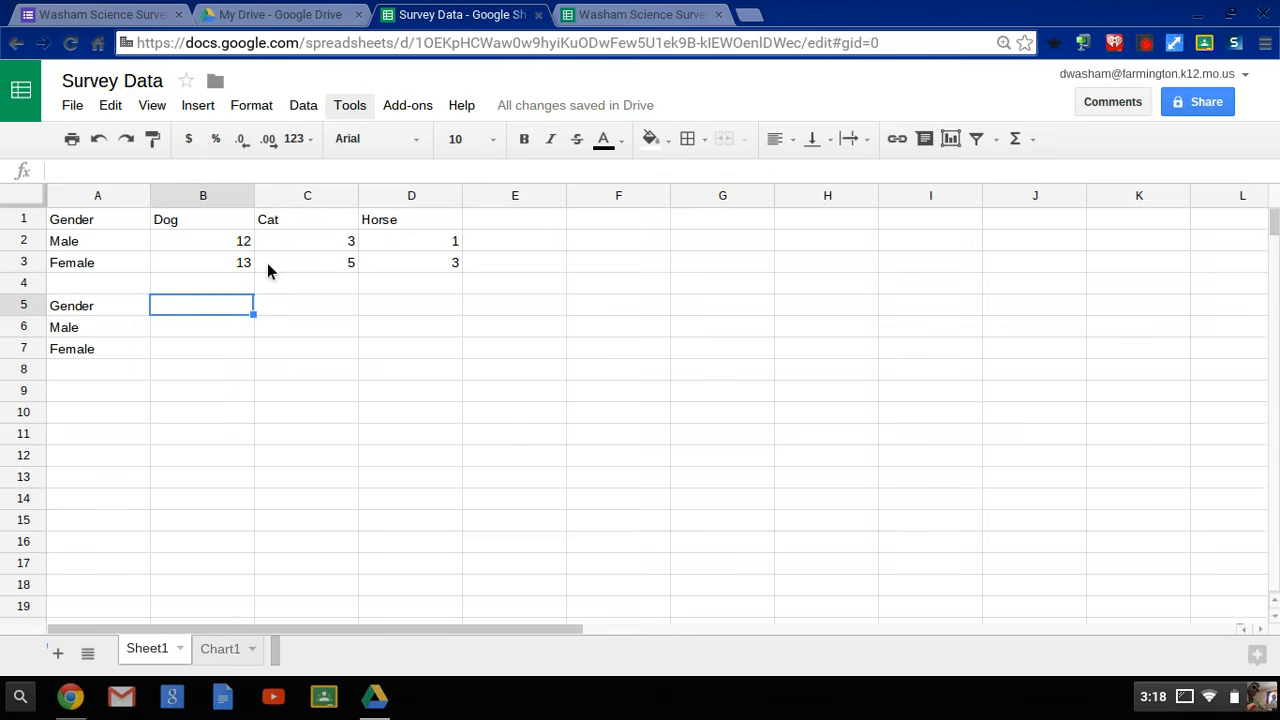
pyautogui.write('a')
pyautogui.press('Tab')
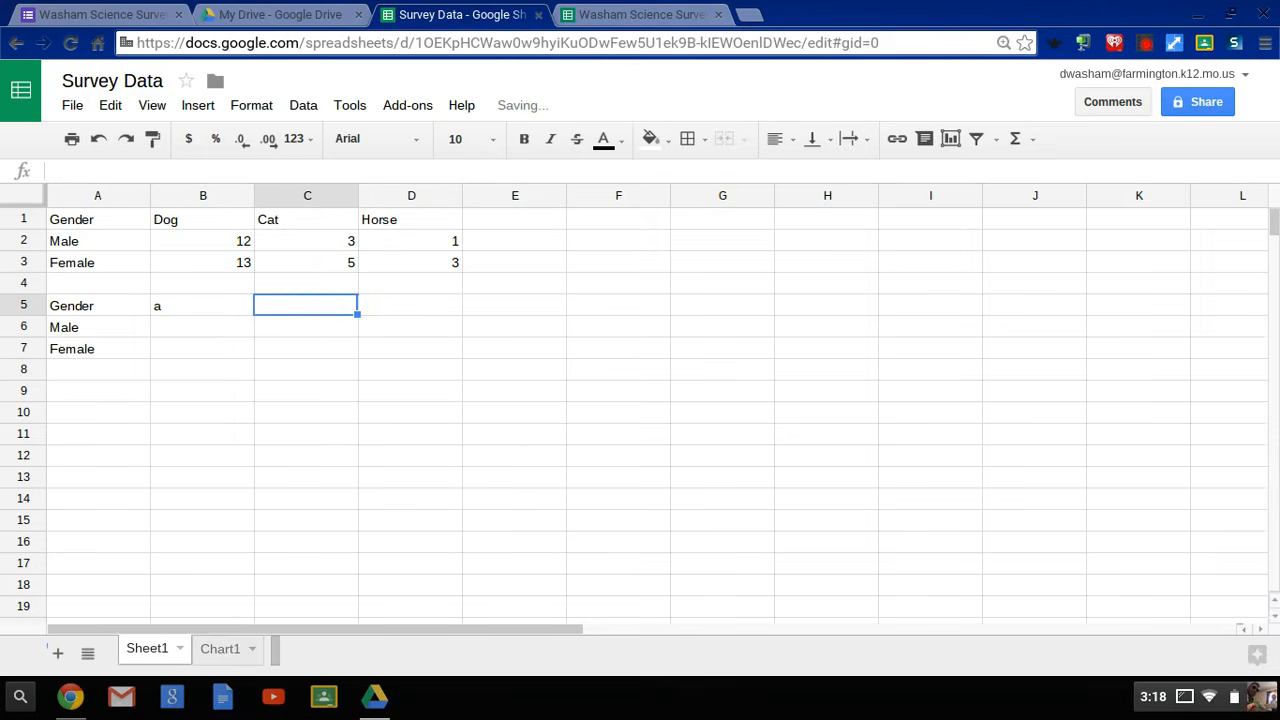
pyautogui.write('b')
pyautogui.press('Tab')
pyautogui.write('c')
pyautogui.press('Tab')
# Step: Fill the second table's Male row with 12, 34 and 21 in B6 to D6
pyautogui.press('Down')
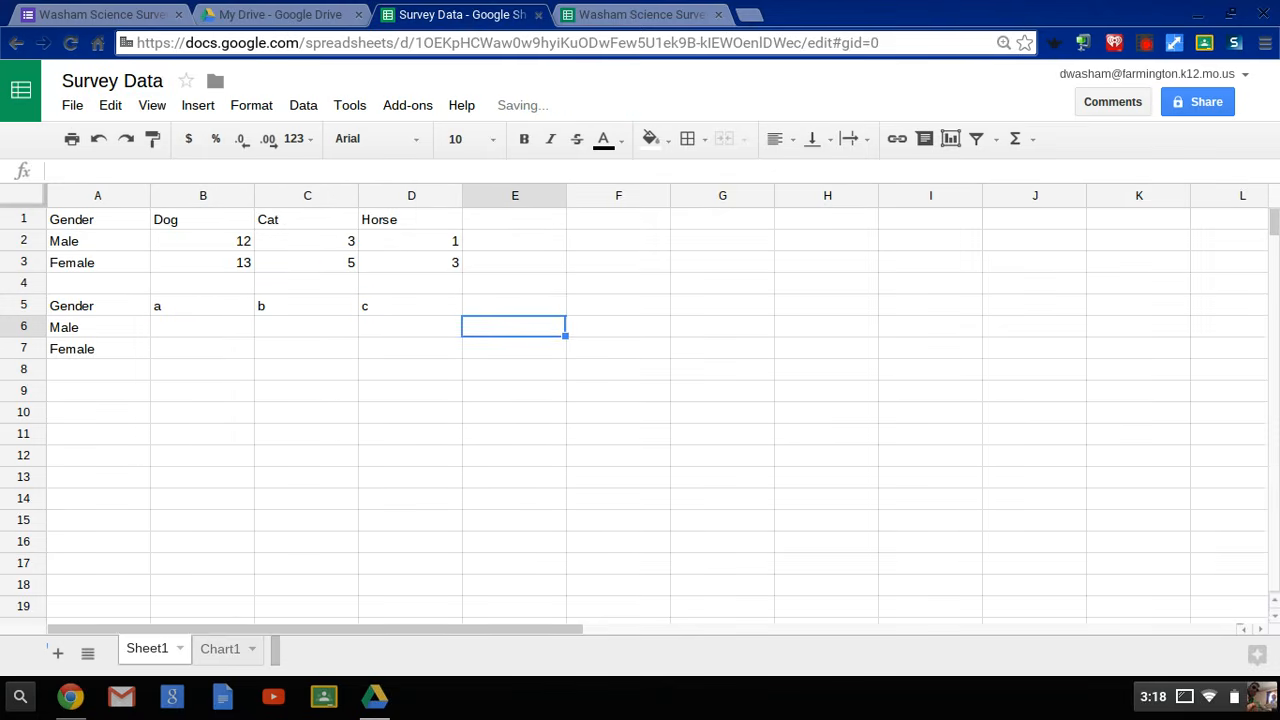
pyautogui.press('Left')
pyautogui.press('Left')
pyautogui.press('Left')
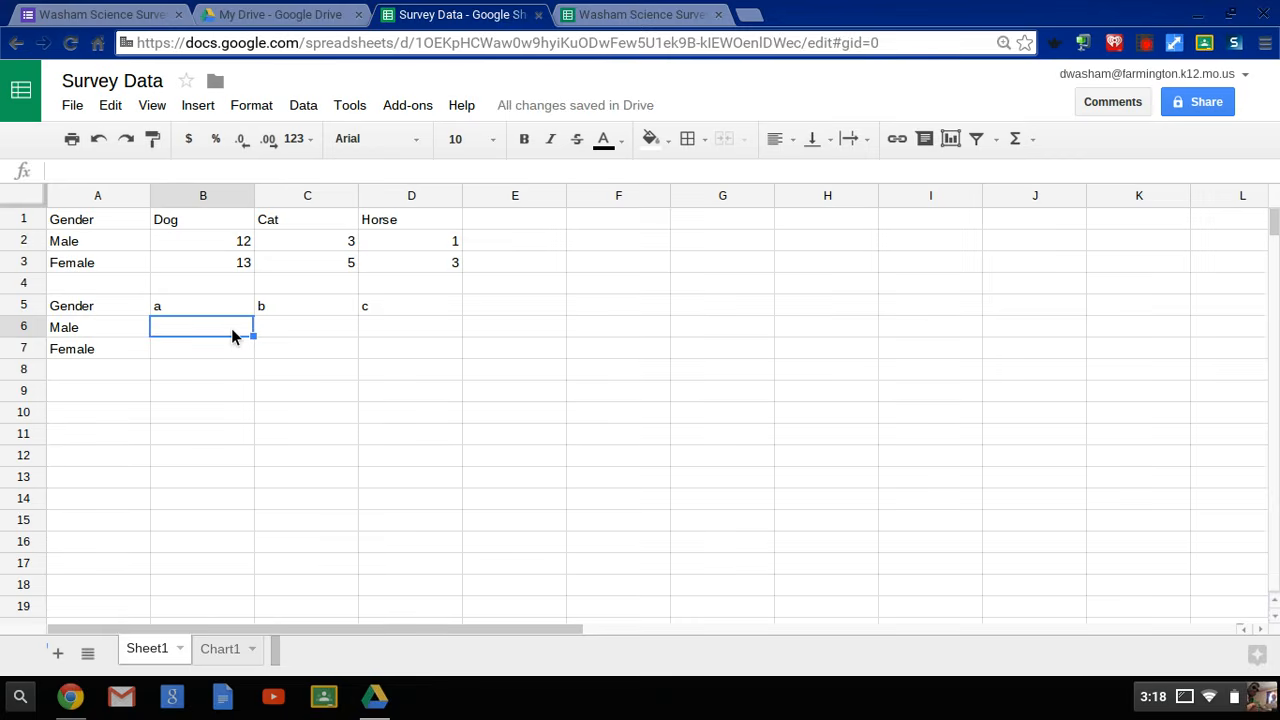
pyautogui.write('12')
pyautogui.press('Tab')
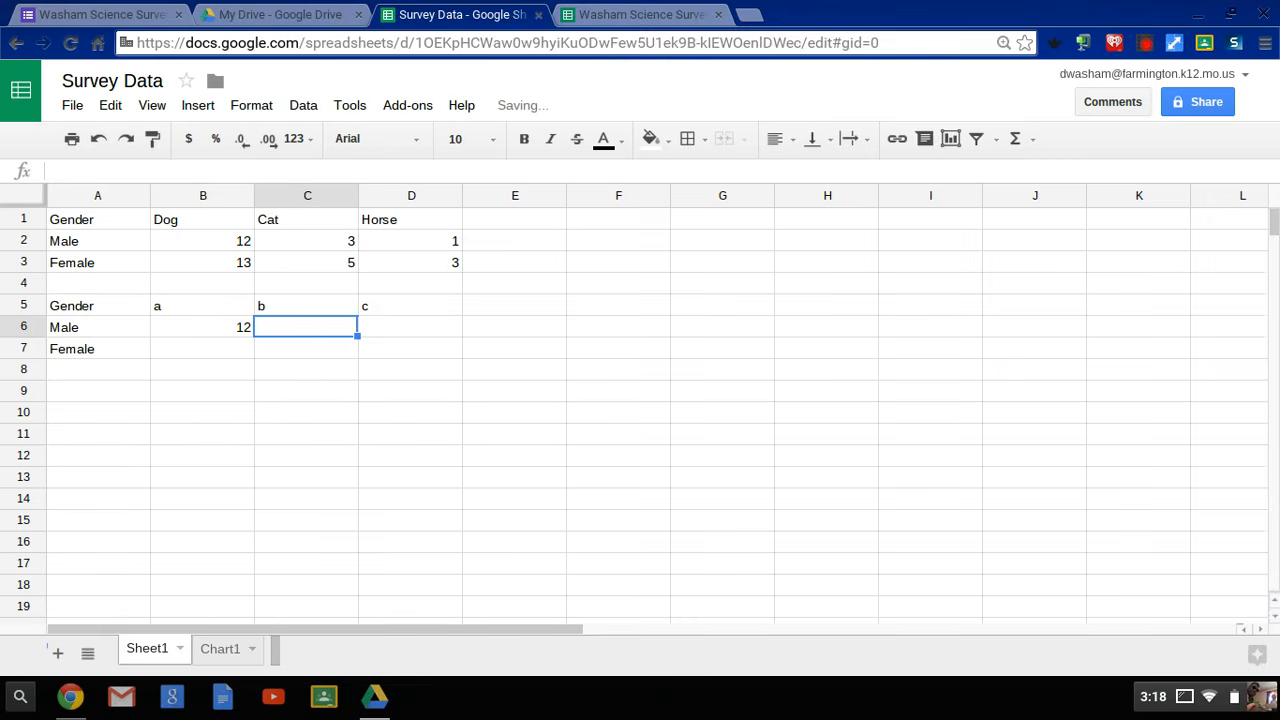
pyautogui.write('34')
pyautogui.press('Tab')
pyautogui.write('21')
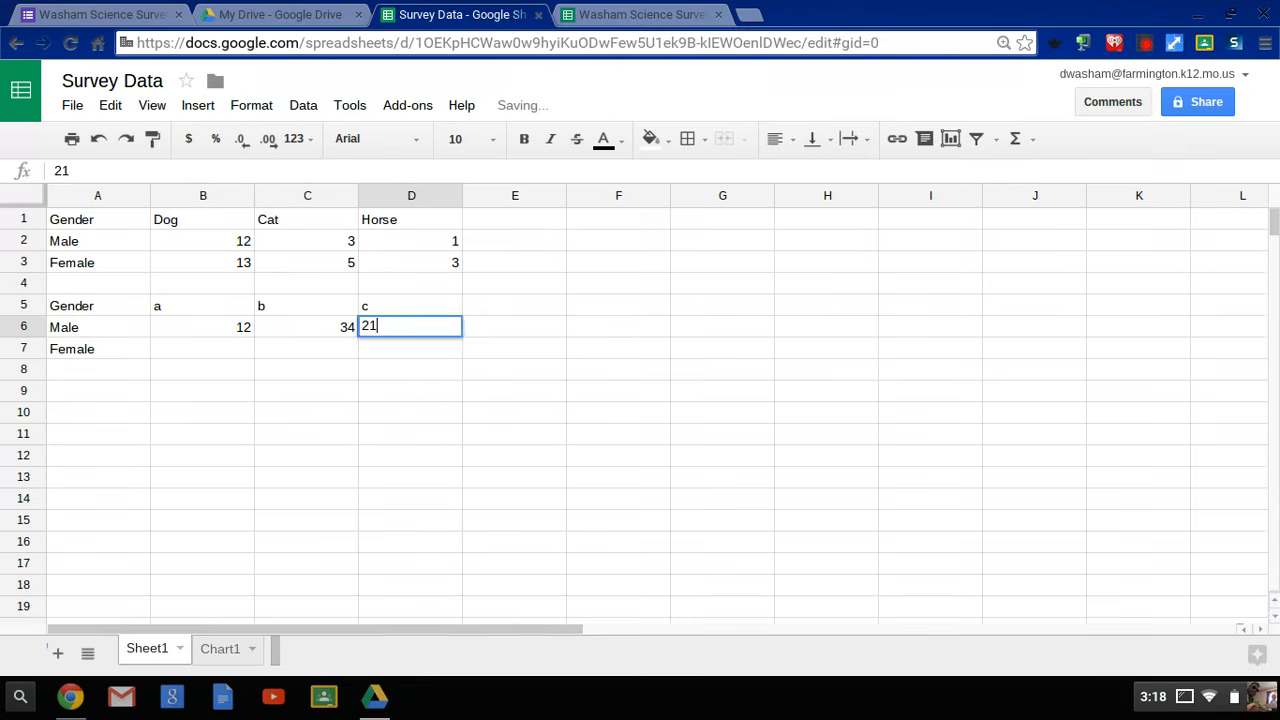
# Step: Fill the second table's Female row with 16, 23 and 45 in B7 to D7
pyautogui.press('Down')
pyautogui.press('Left')
pyautogui.press('Left')
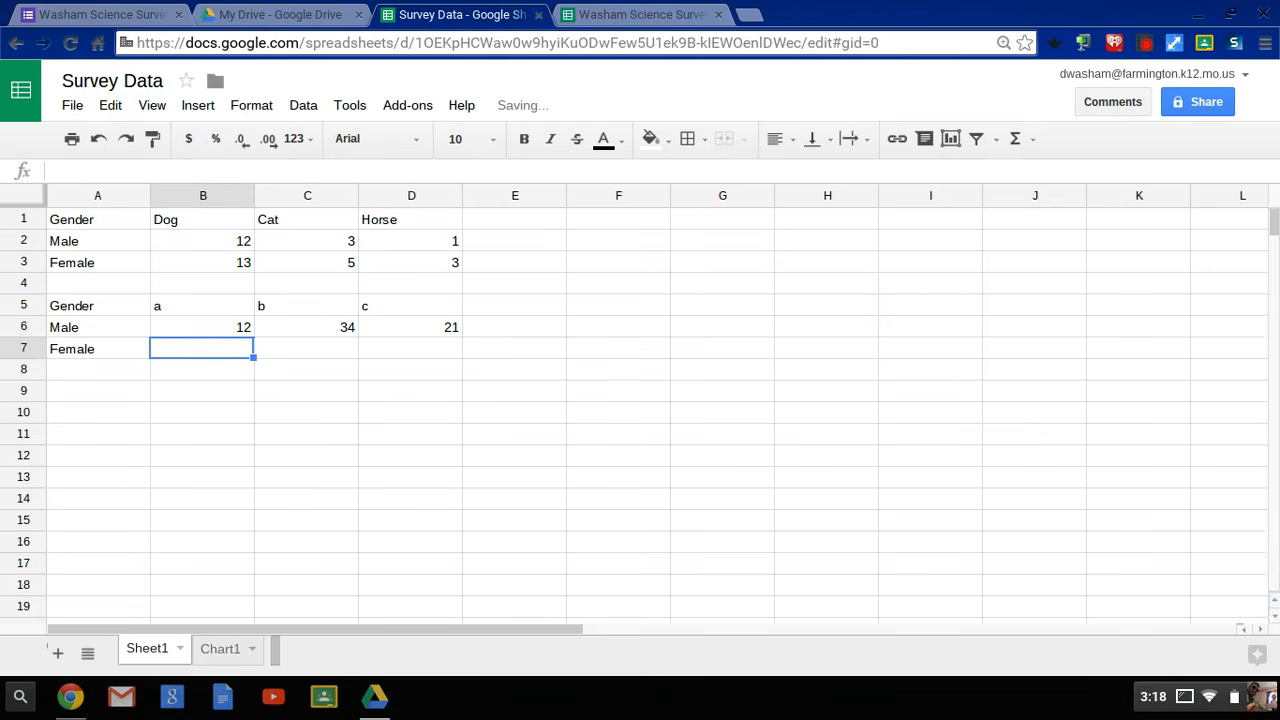
pyautogui.write('16')
pyautogui.press('Tab')
pyautogui.write('23')
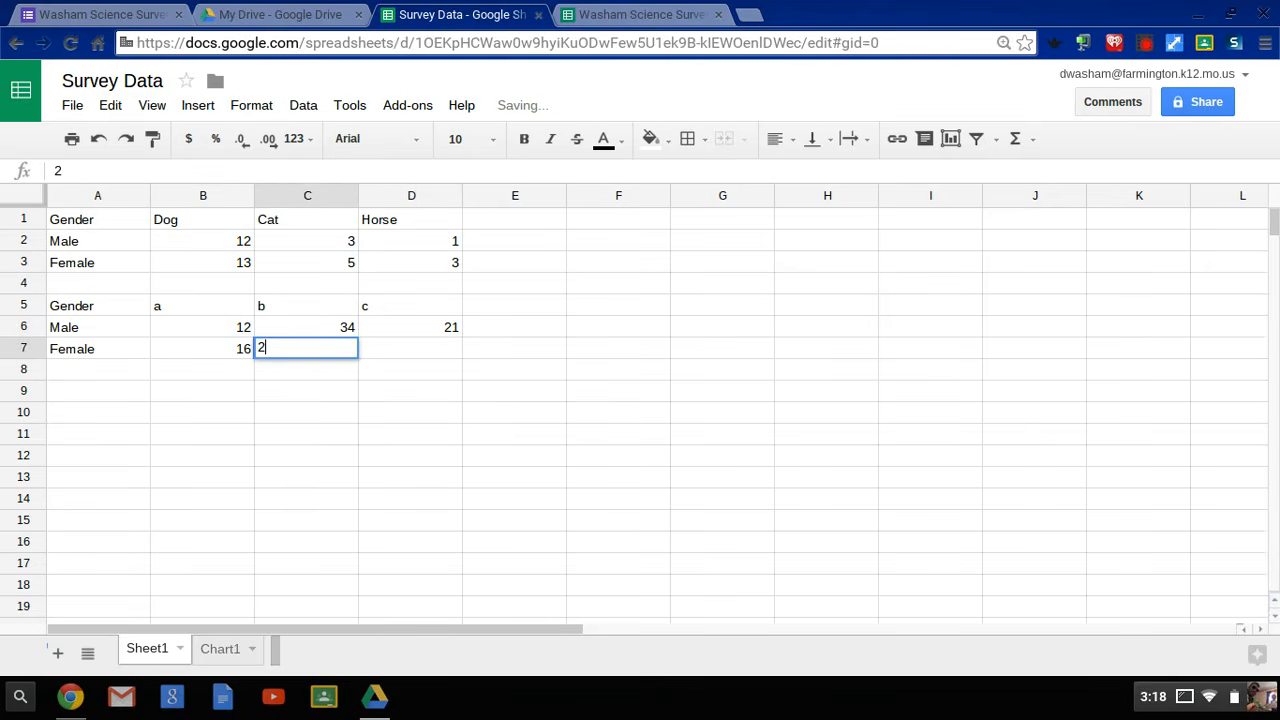
pyautogui.press('Tab')
pyautogui.write('45')
pyautogui.press('Tab')
pyautogui.press('Down')
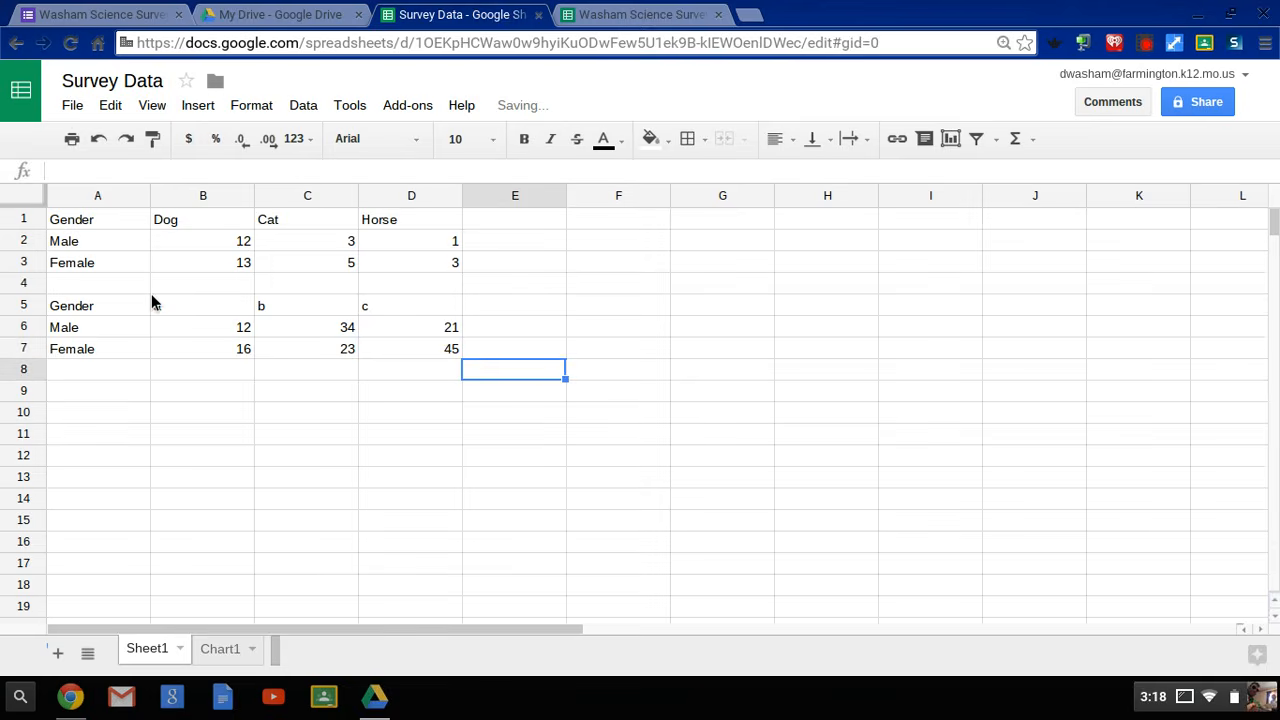
# Step: Preview the recommended chart for A5:D7 without inserting it, and look over the existing chart on the Chart1 sheet
pyautogui.moveTo(127, 305); pyautogui.dragTo(430, 339)
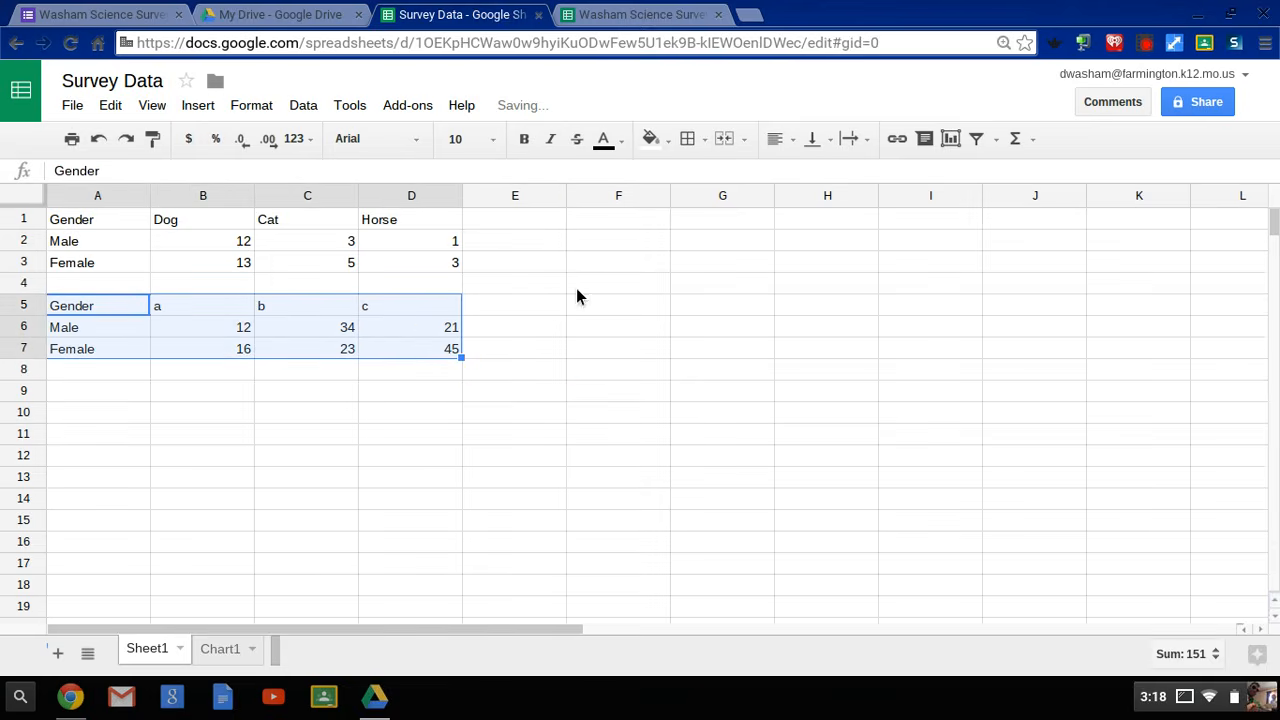
pyautogui.click(949, 139)
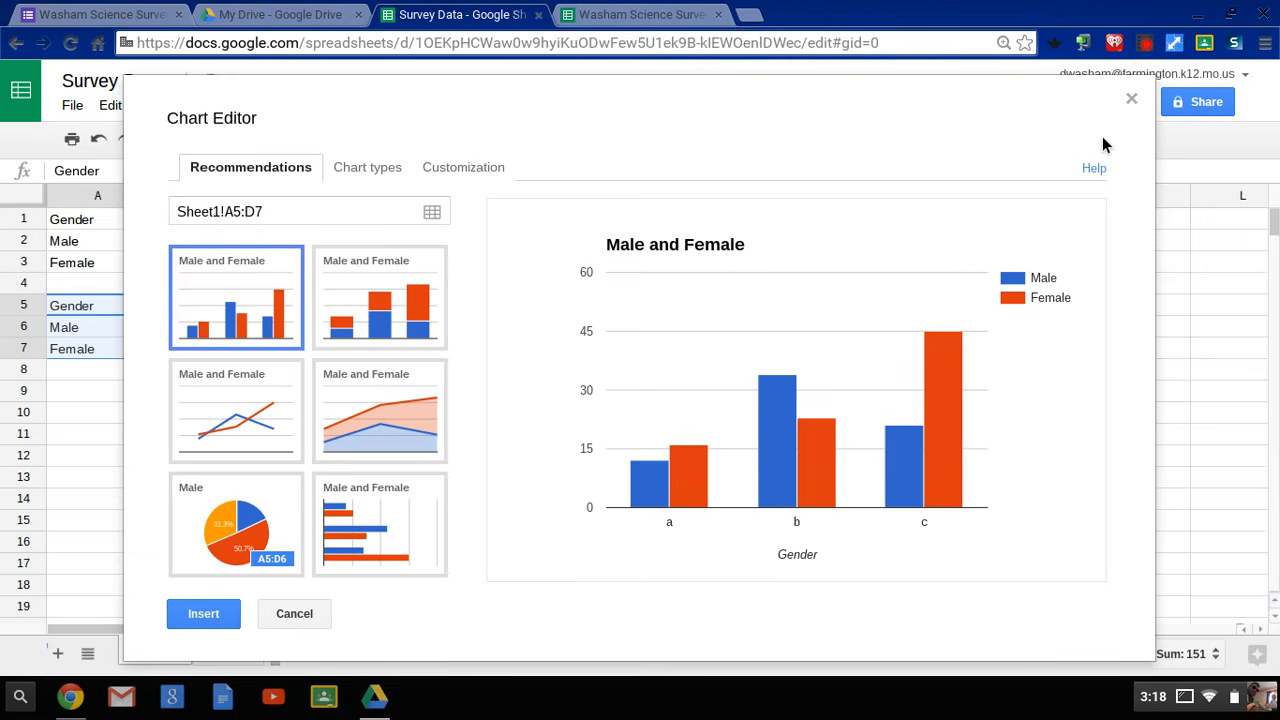
pyautogui.click(1132, 100)
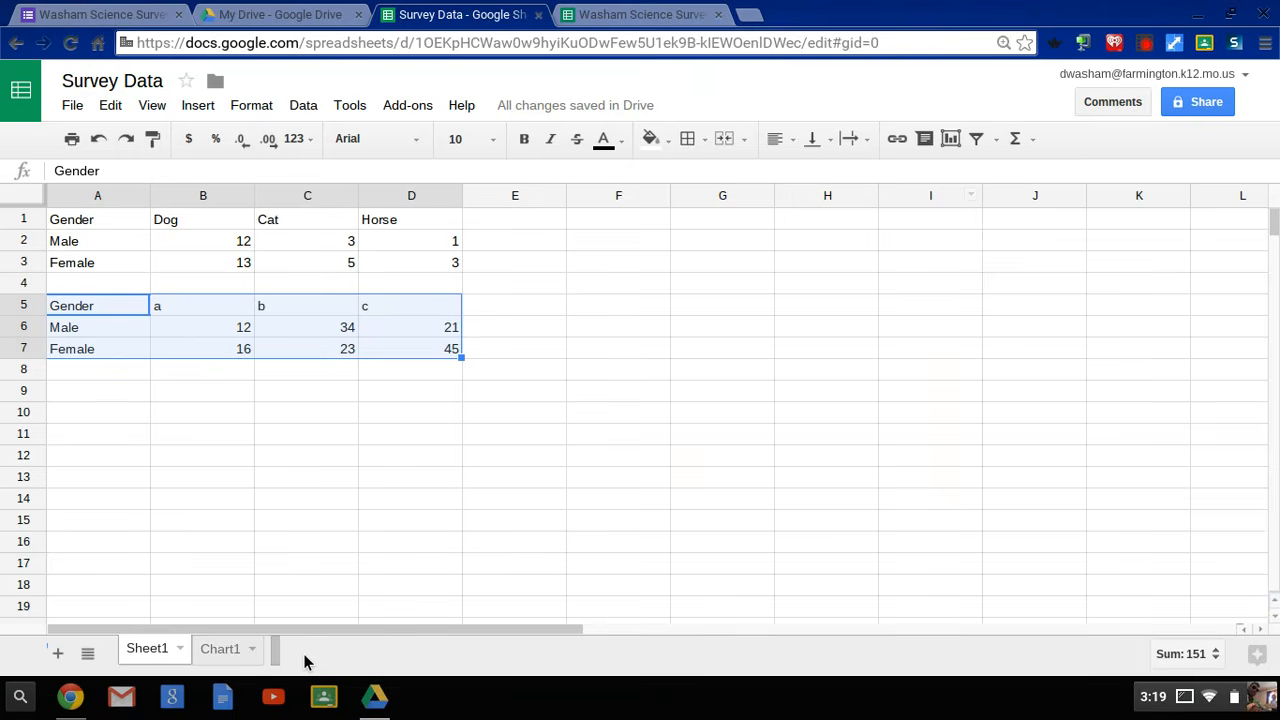
pyautogui.click(230, 652)
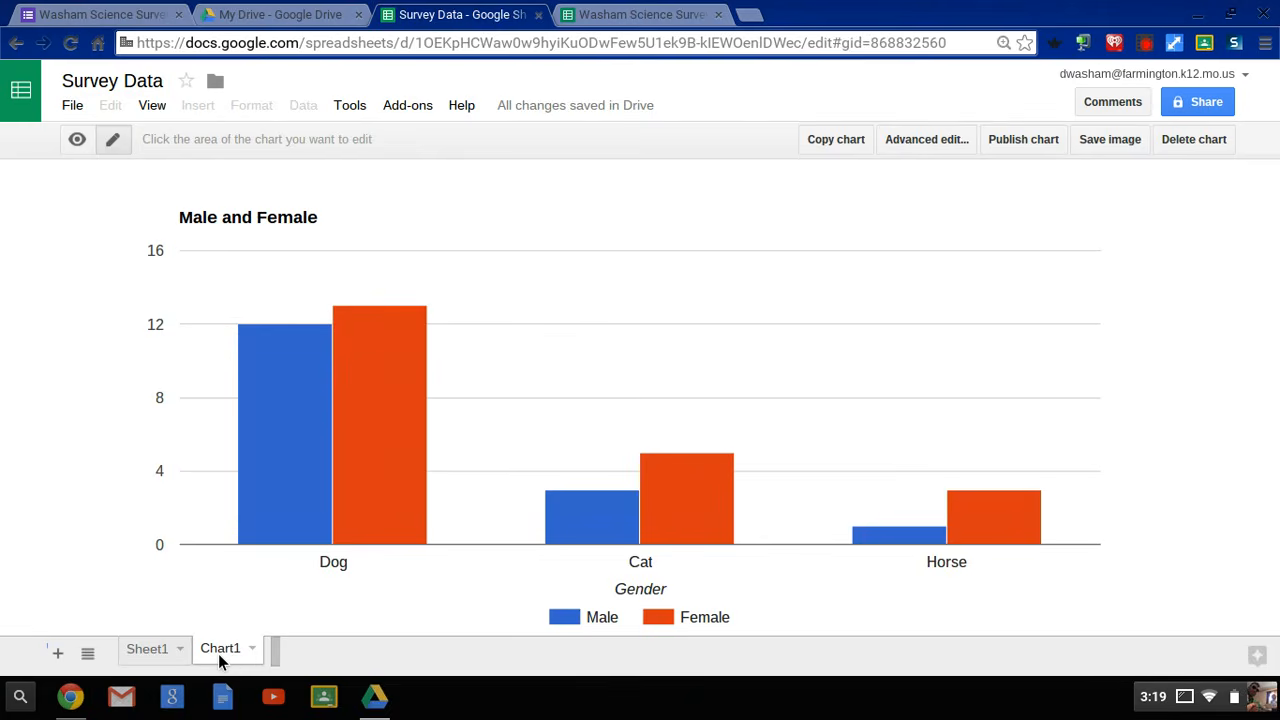
pyautogui.click(141, 658)
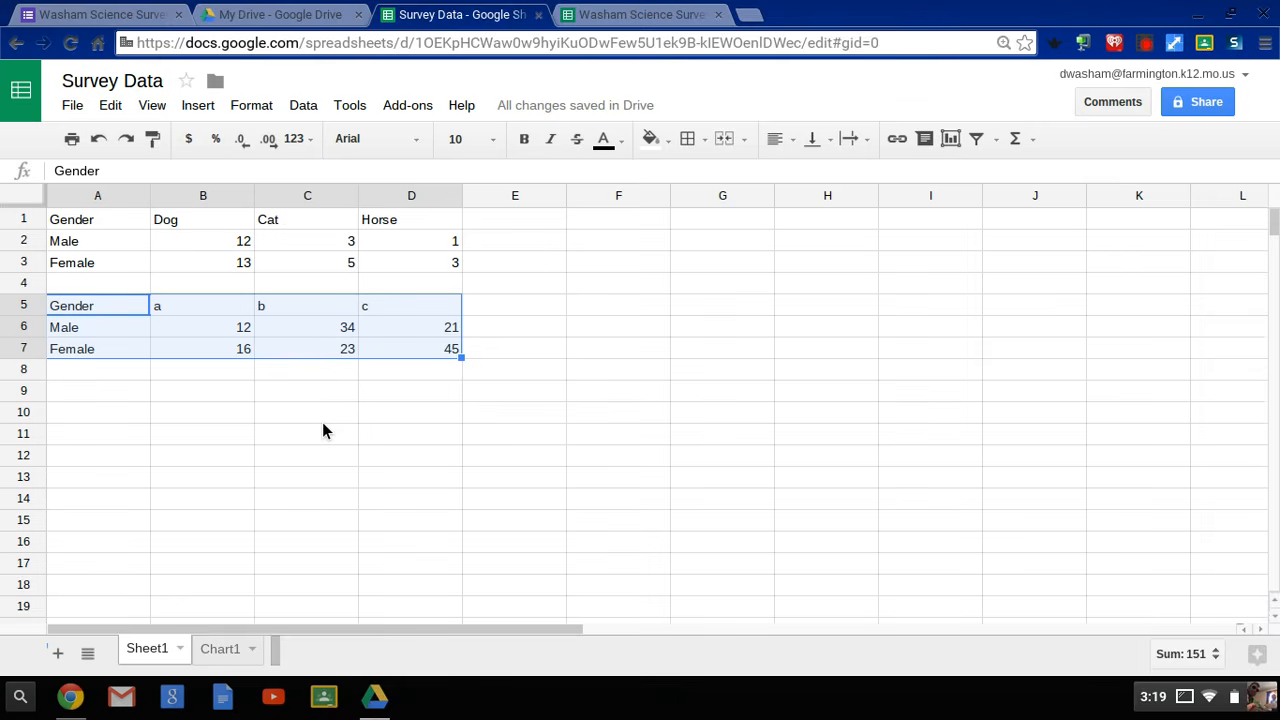
# Step: Review the grades and dress code questions in the survey responses, and return to Survey Data
pyautogui.click(640, 14)
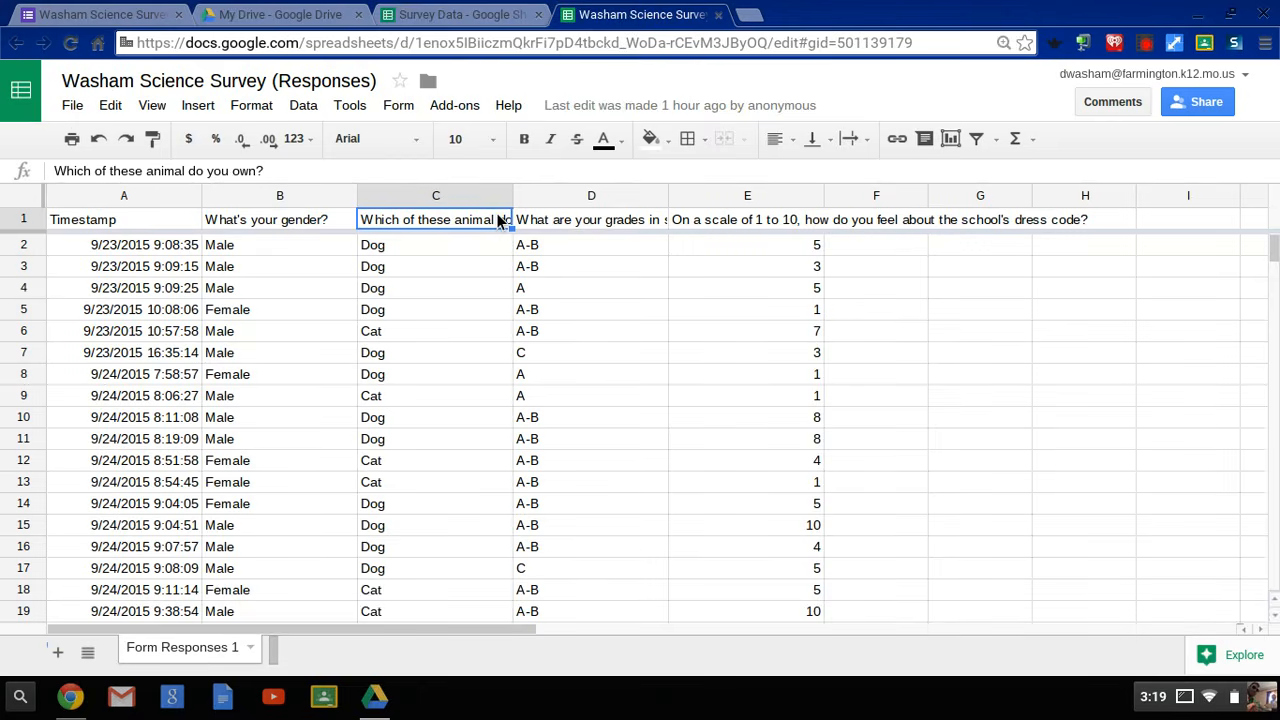
pyautogui.click(552, 222)
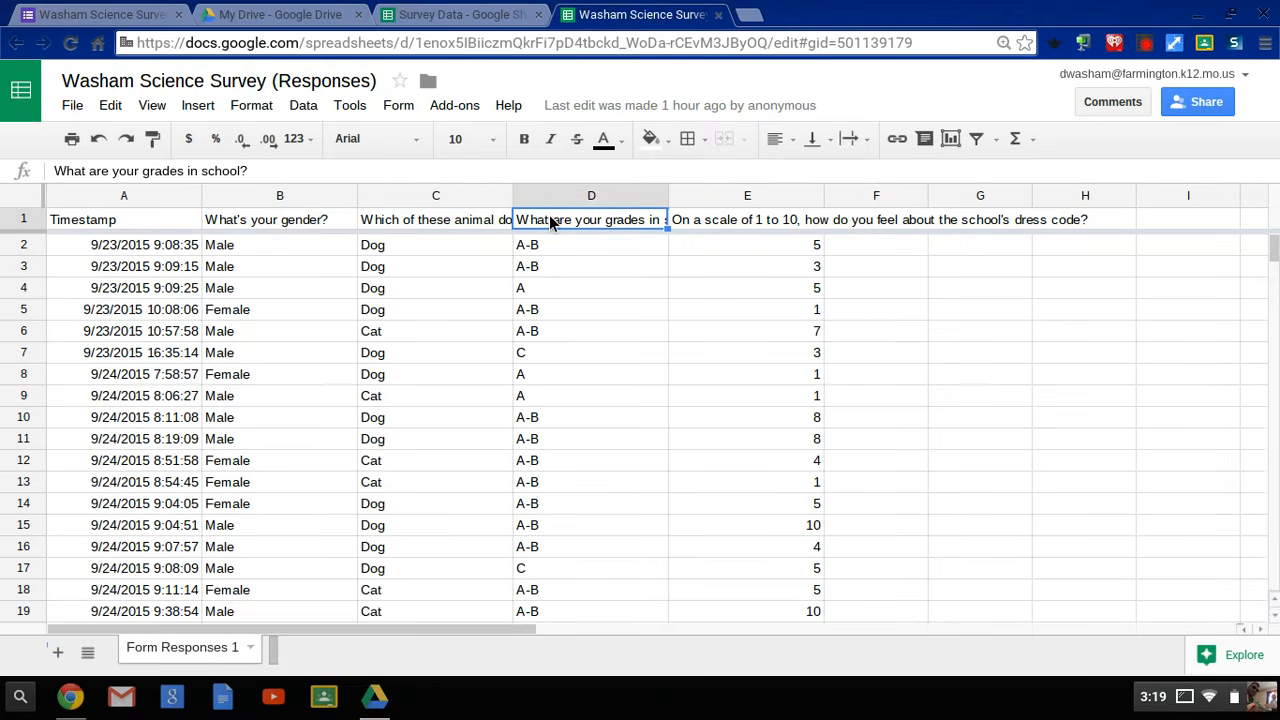
pyautogui.click(718, 222)
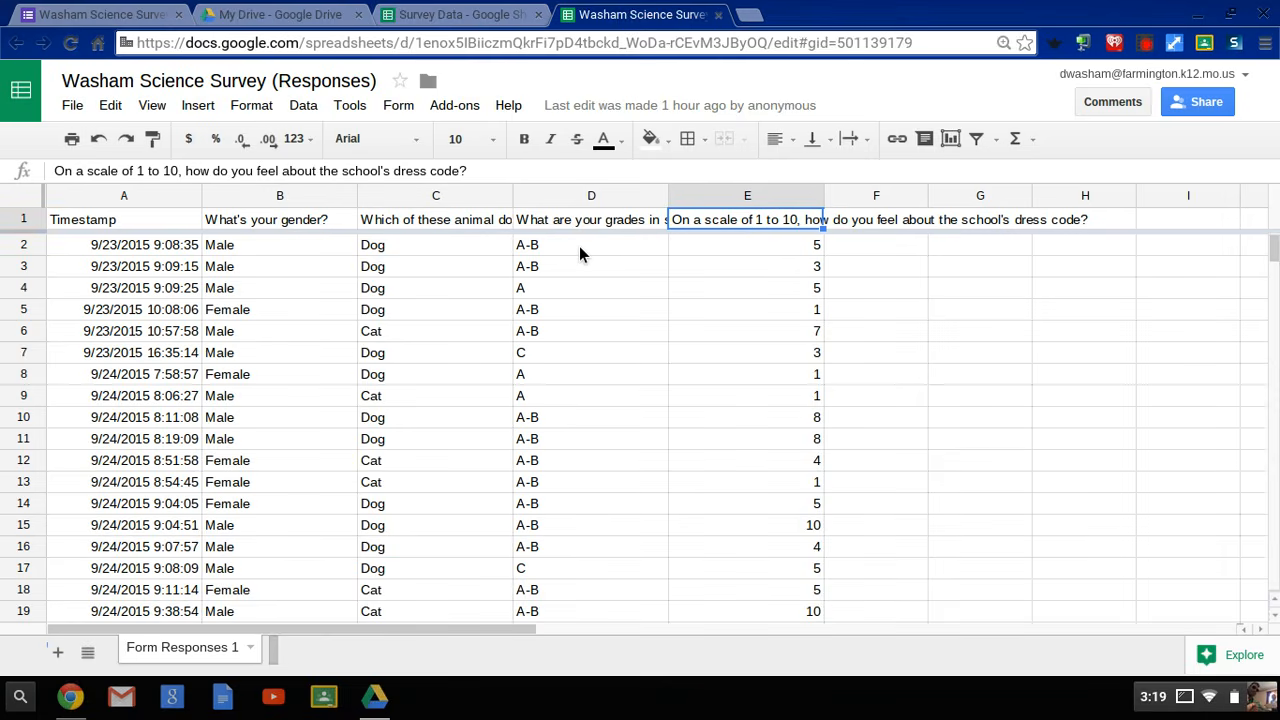
pyautogui.click(388, 20)
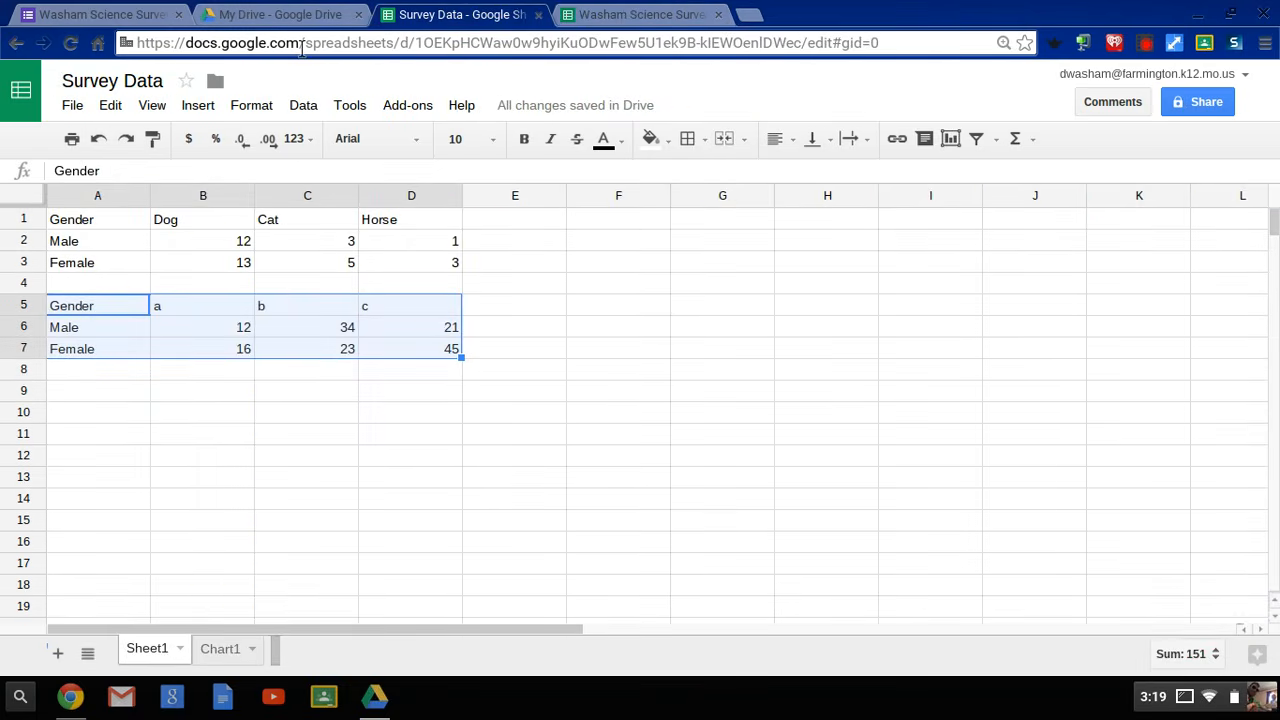
# Step: Locate the Survey Data spreadsheet in My Drive
pyautogui.click(300, 17)
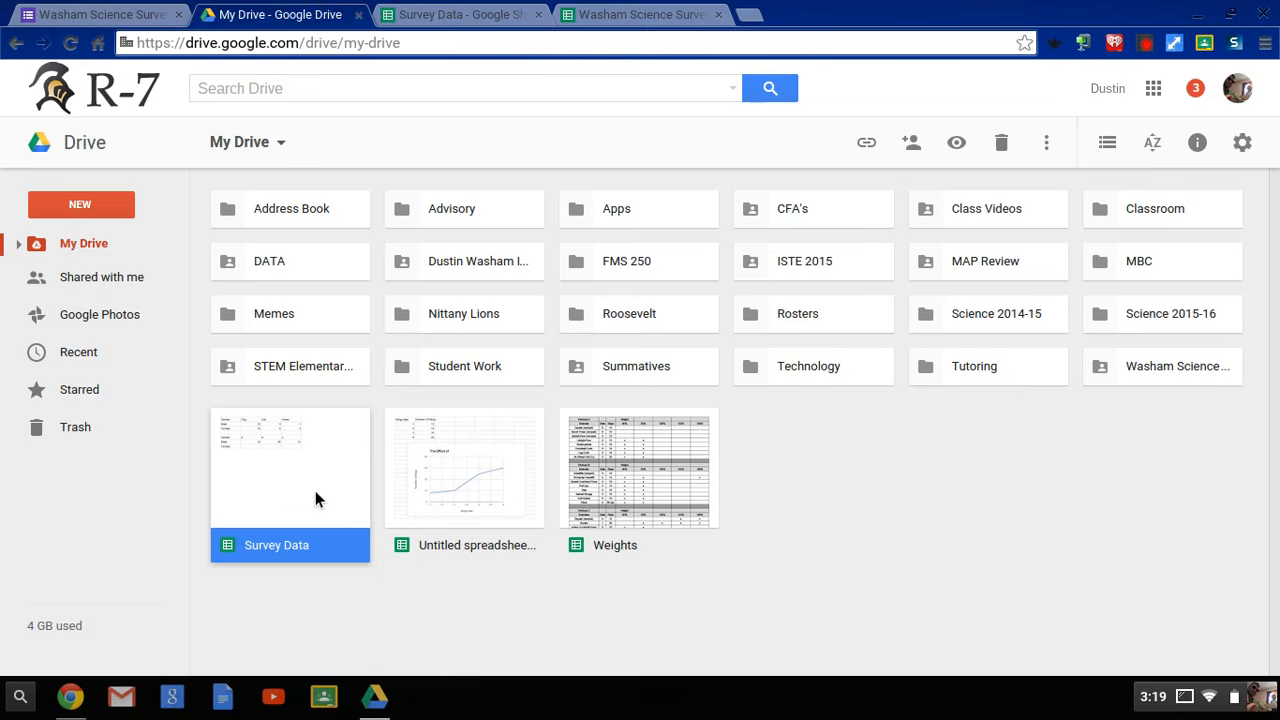
pyautogui.moveTo(315, 491); pyautogui.dragTo(277, 500)
pyautogui.moveTo(295, 548); pyautogui.dragTo(229, 517)
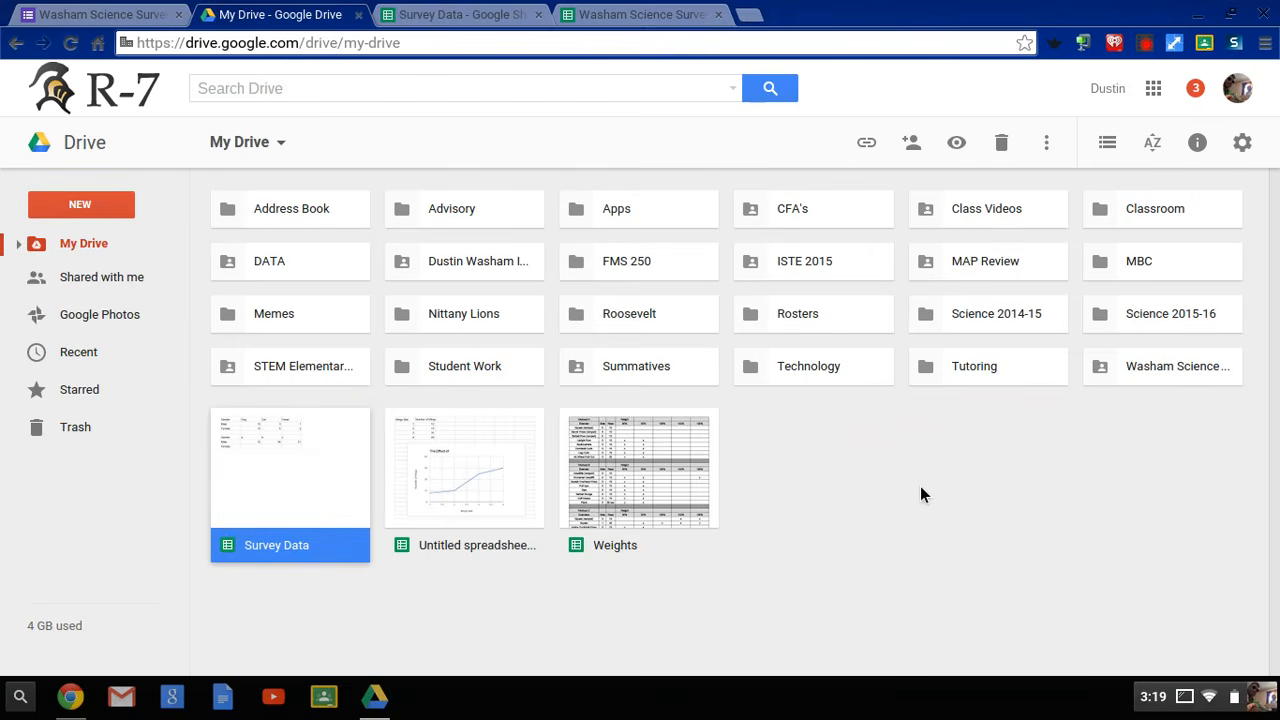